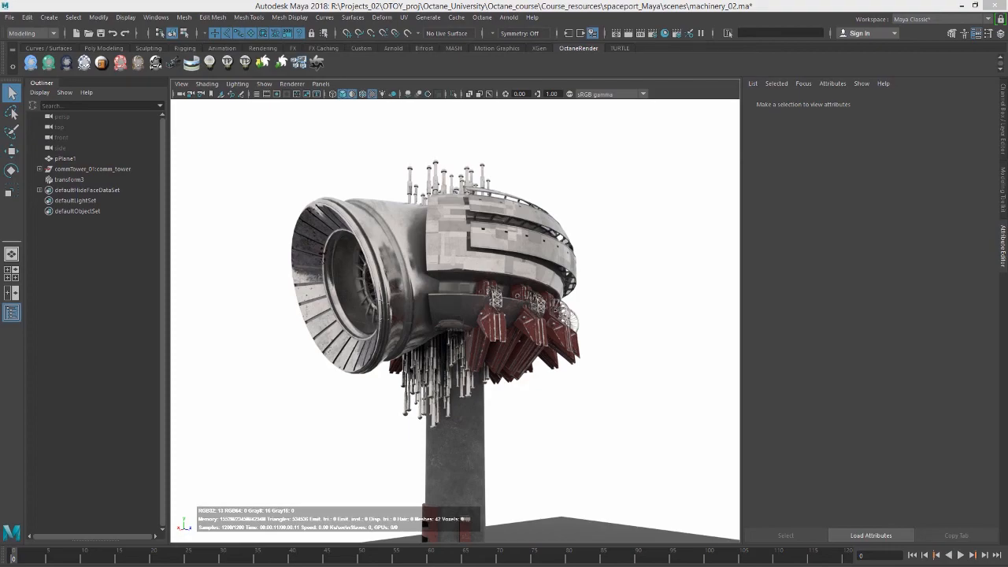
Assign a new Octane glossy material to the curved shield panels on the tower head and open the material's attributes
{"action": "left_click_drag", "start_coordinate": [252, 358], "coordinate": [315, 352], "text": "alt"}
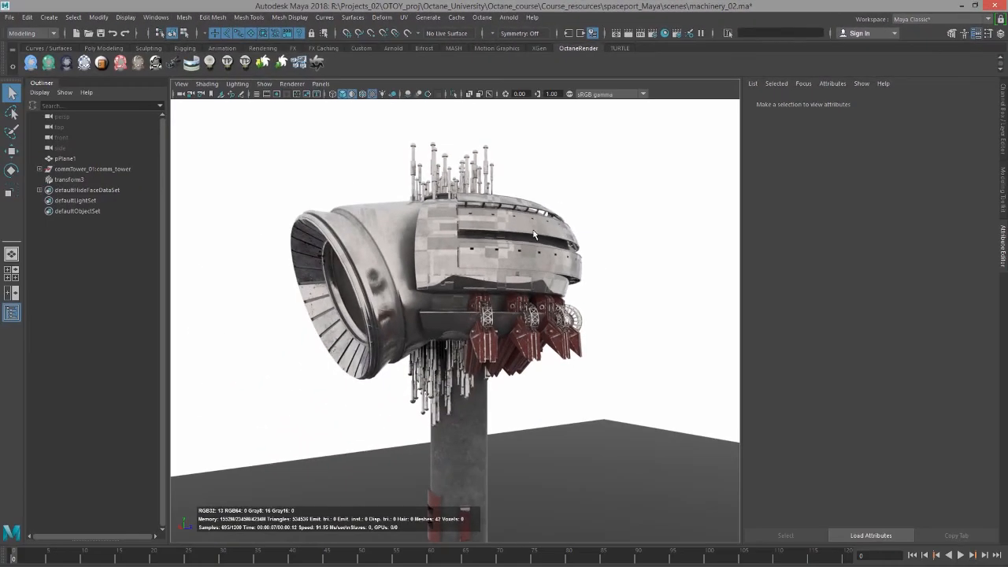
{"action": "left_click", "coordinate": [533, 231]}
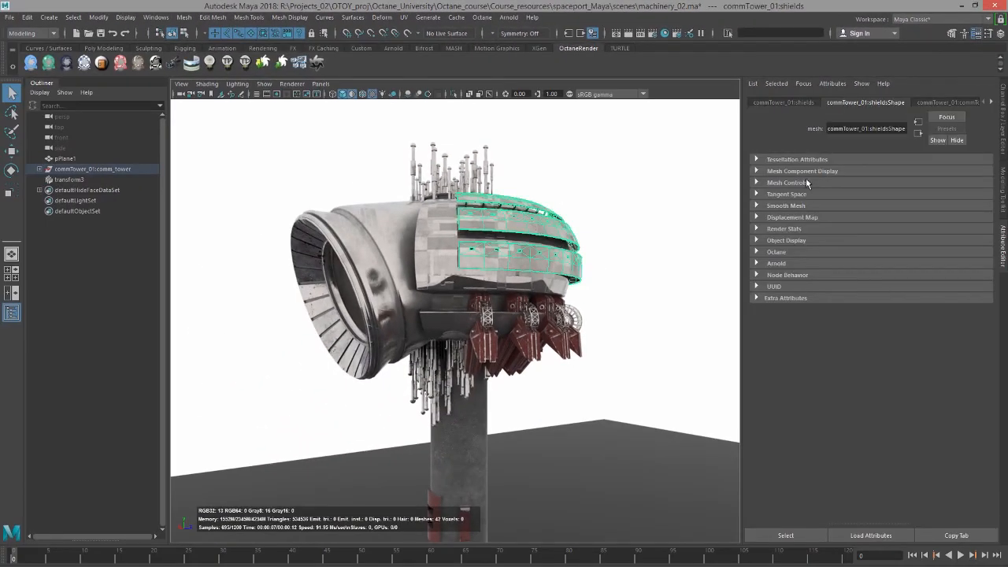
{"action": "left_click", "coordinate": [990, 102]}
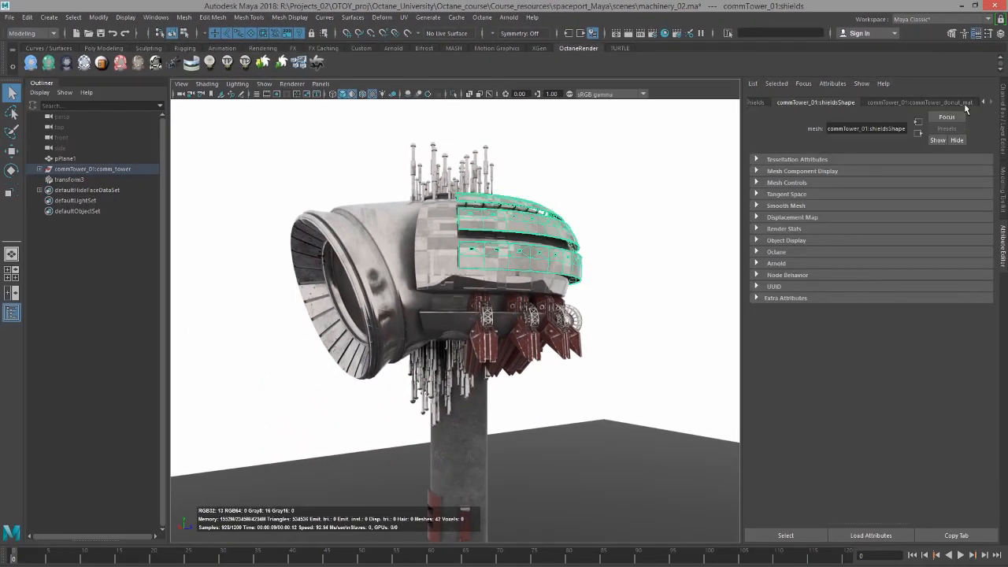
{"action": "left_click", "coordinate": [958, 102]}
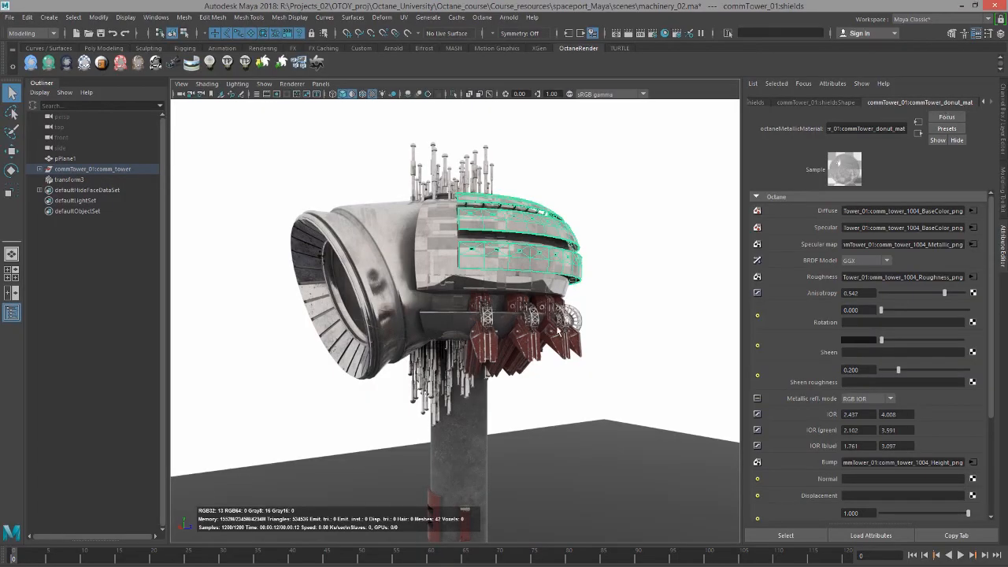
{"action": "left_click_drag", "start_coordinate": [545, 270], "coordinate": [561, 295], "text": "alt"}
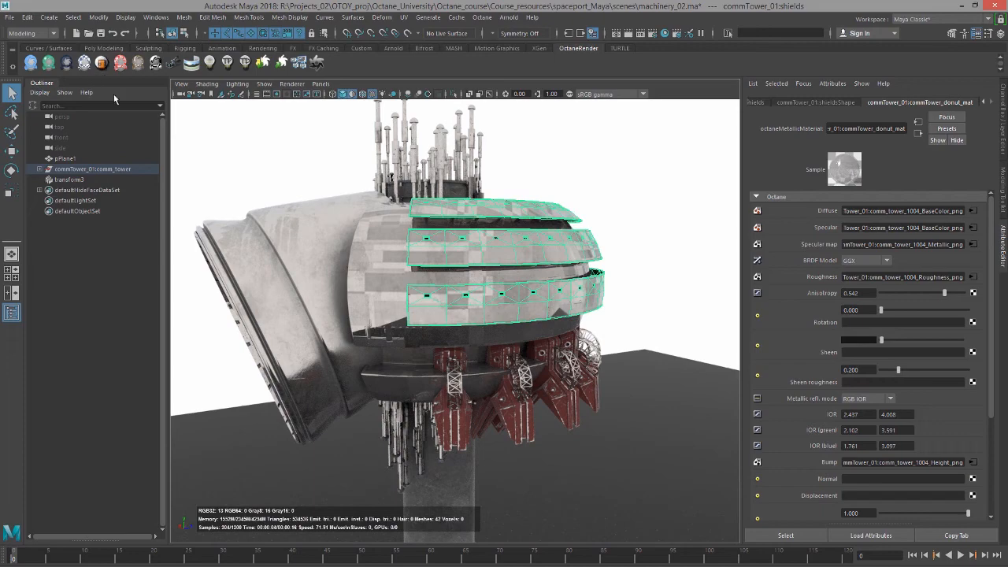
{"action": "left_click", "coordinate": [48, 63]}
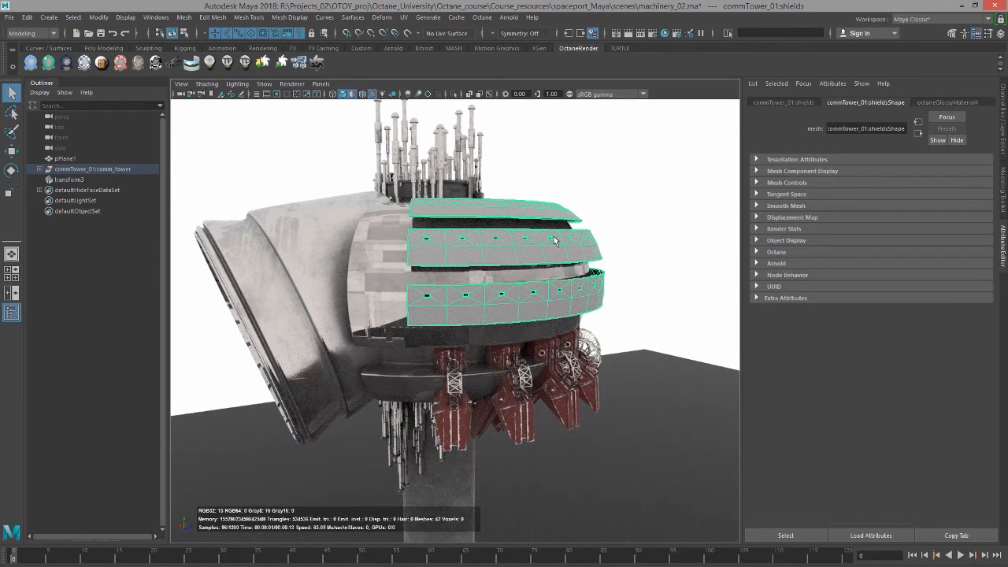
{"action": "left_click", "coordinate": [936, 102]}
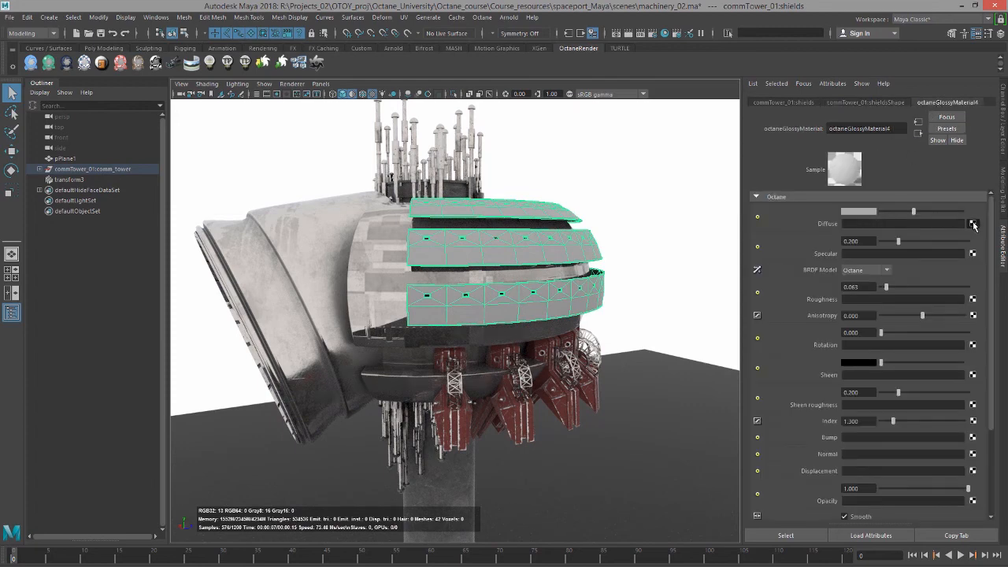
Map the glossy material's diffuse channel with an Octane Image Texture that loads panel_06_diffuse.png from the sourceimages folder
{"action": "left_click", "coordinate": [972, 224]}
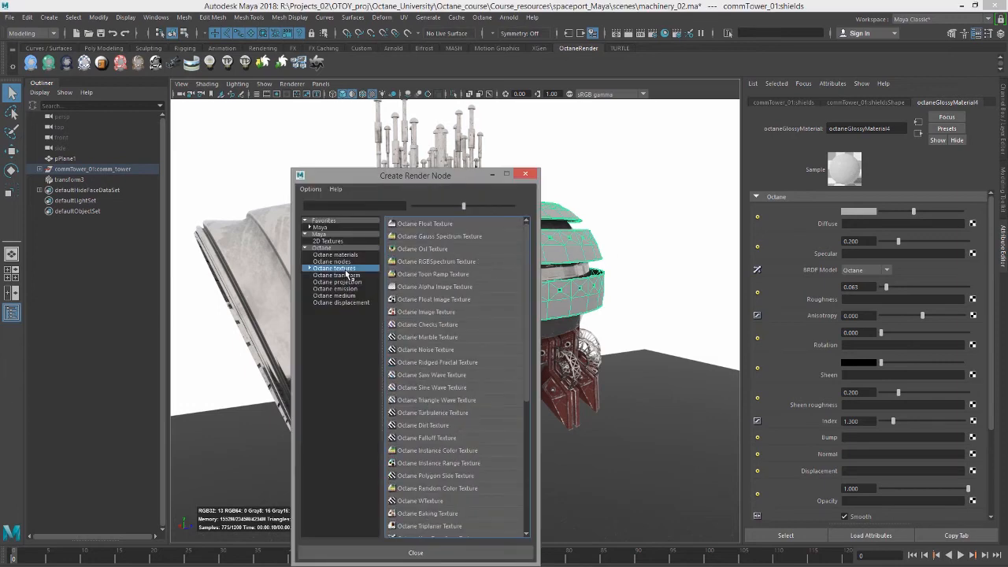
{"action": "left_click", "coordinate": [449, 312]}
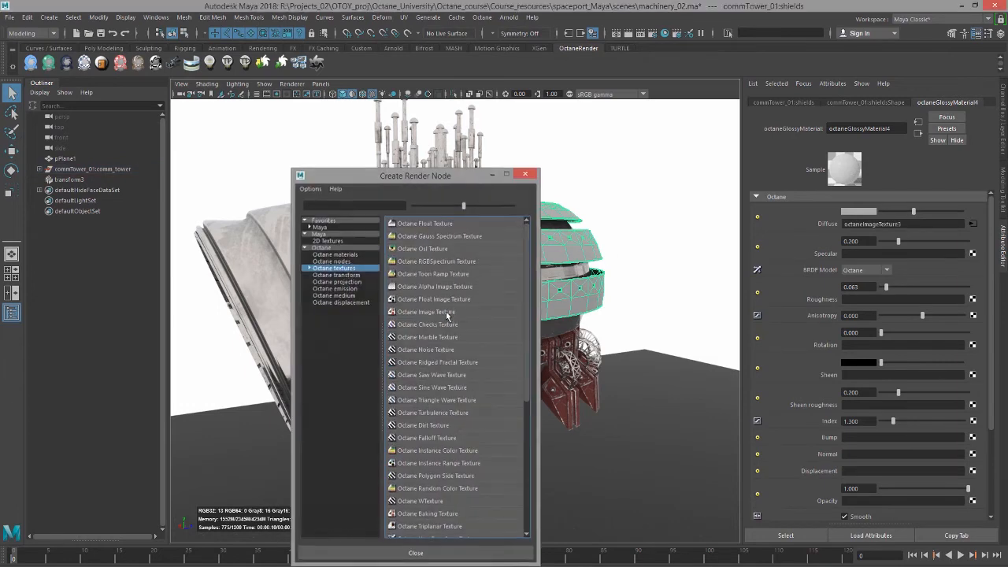
{"action": "left_click", "coordinate": [978, 211]}
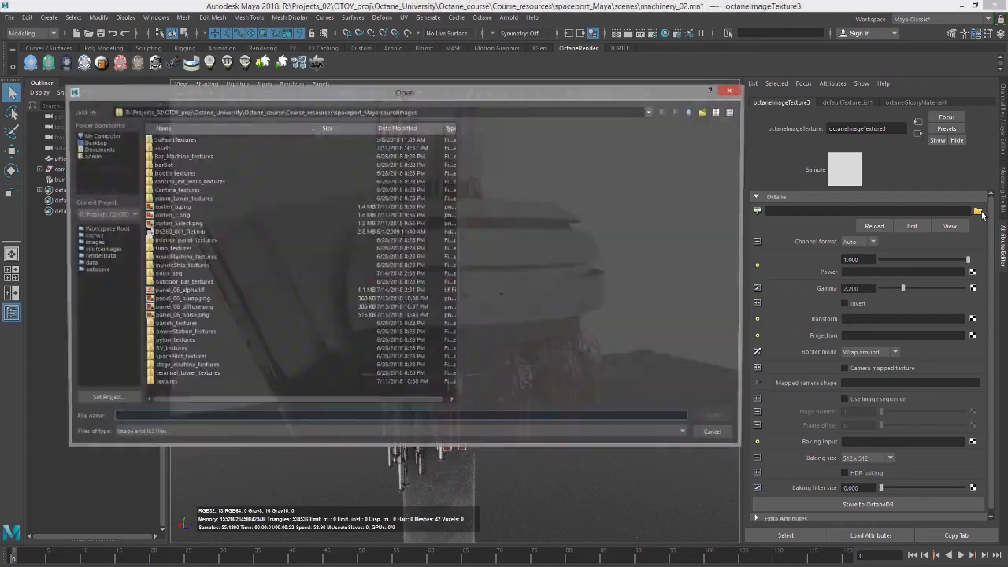
{"action": "left_click", "coordinate": [200, 307]}
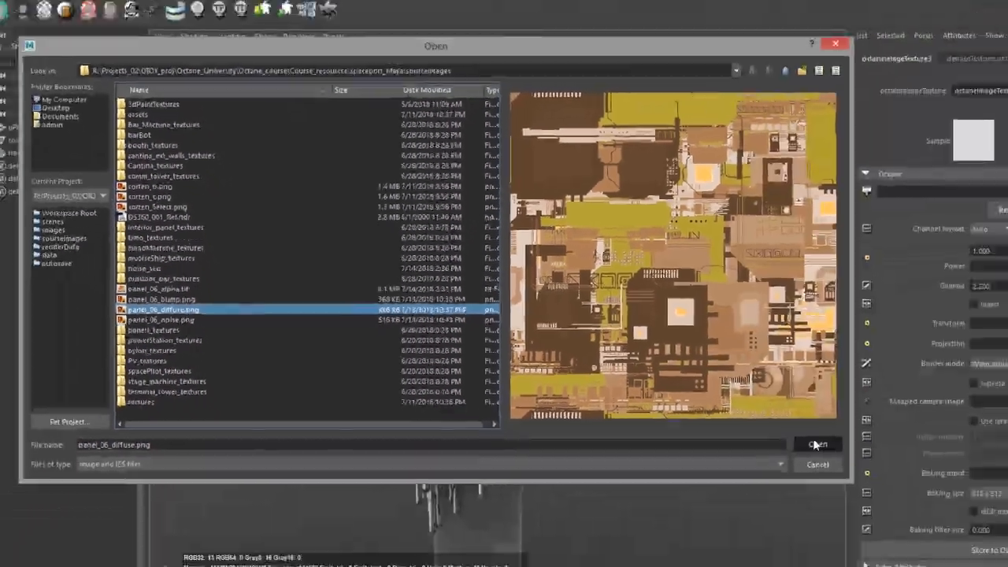
{"action": "left_click", "coordinate": [816, 445]}
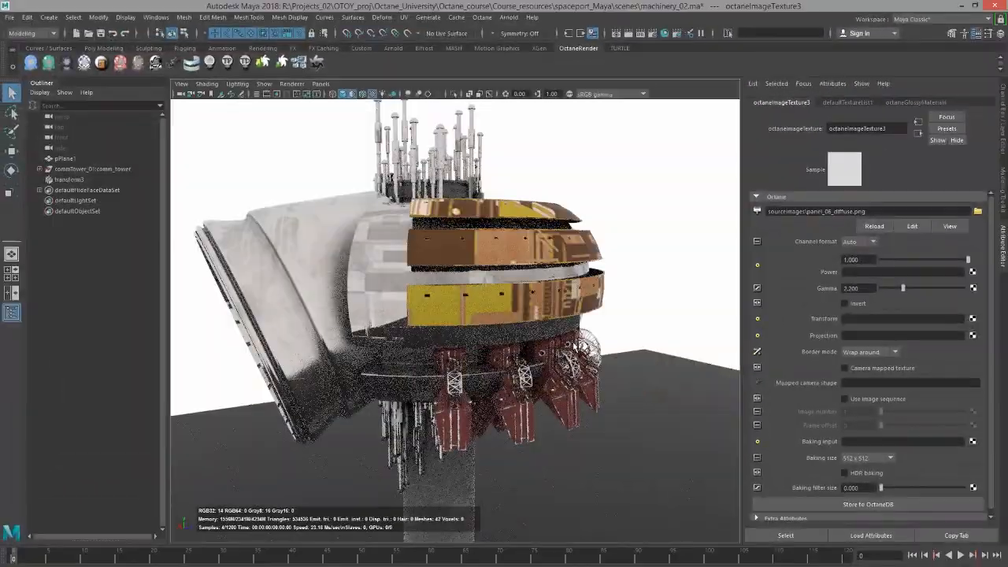
{"action": "left_click_drag", "start_coordinate": [521, 303], "coordinate": [537, 322], "text": "alt"}
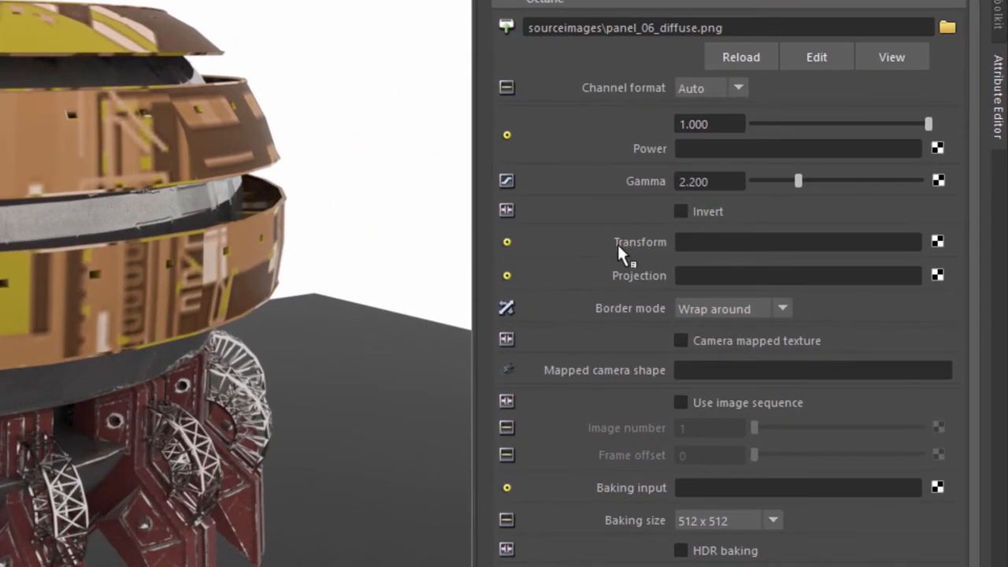
Connect an Octane Transform 2D node to the image texture's Transform, test a rotation of 25.714 and reset it to 0
{"action": "left_click", "coordinate": [938, 243]}
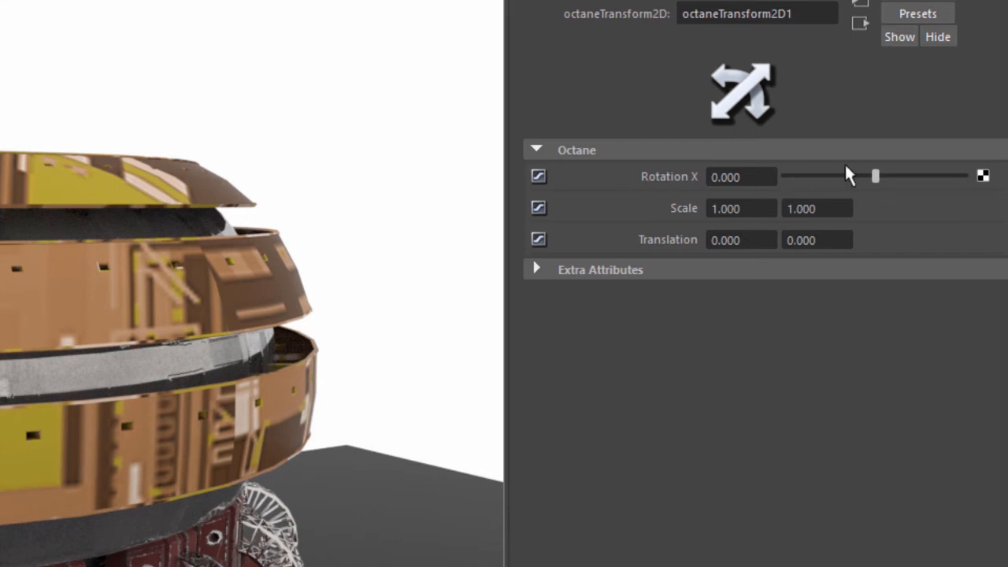
{"action": "mouse_move", "coordinate": [881, 179]}
{"action": "left_mouse_down"}
{"action": "mouse_move", "coordinate": [857, 183]}
{"action": "mouse_move", "coordinate": [885, 180]}
{"action": "left_mouse_up"}
{"action": "left_click_drag", "start_coordinate": [752, 176], "coordinate": [671, 169]}
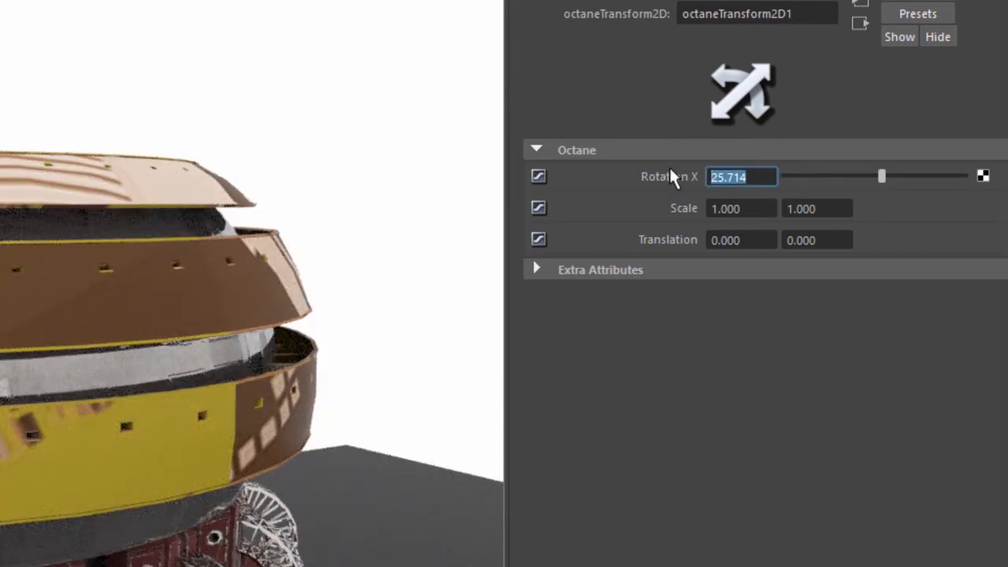
{"action": "type", "text": "0"}
{"action": "key", "text": "Return"}
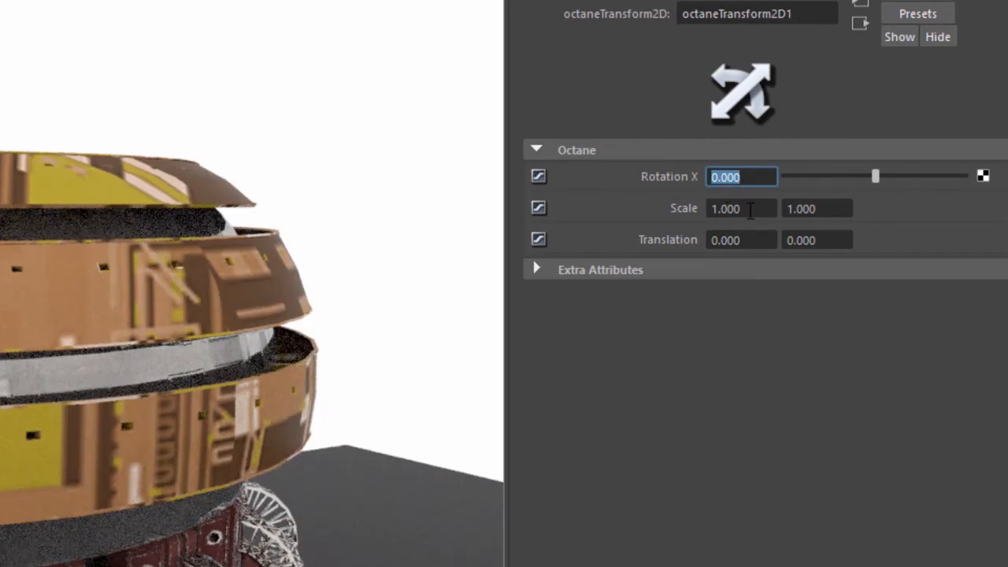
Set both scale values of the 2D transform to 0.25 so the panel texture repeats smaller across the shields
{"action": "key", "text": "Tab"}
{"action": "type", "text": "."}
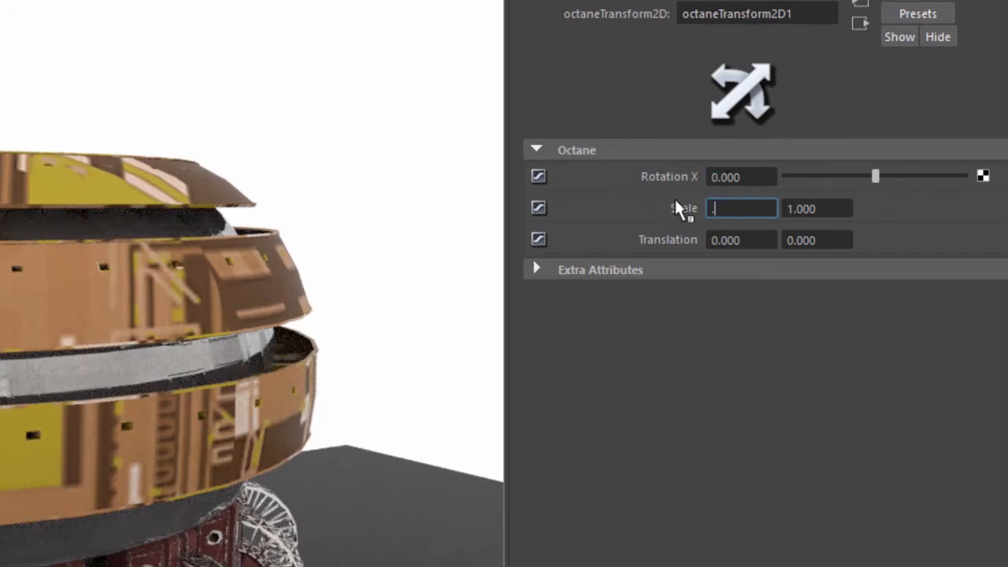
{"action": "type", "text": "25"}
{"action": "key", "text": "Return"}
{"action": "key", "text": "Tab"}
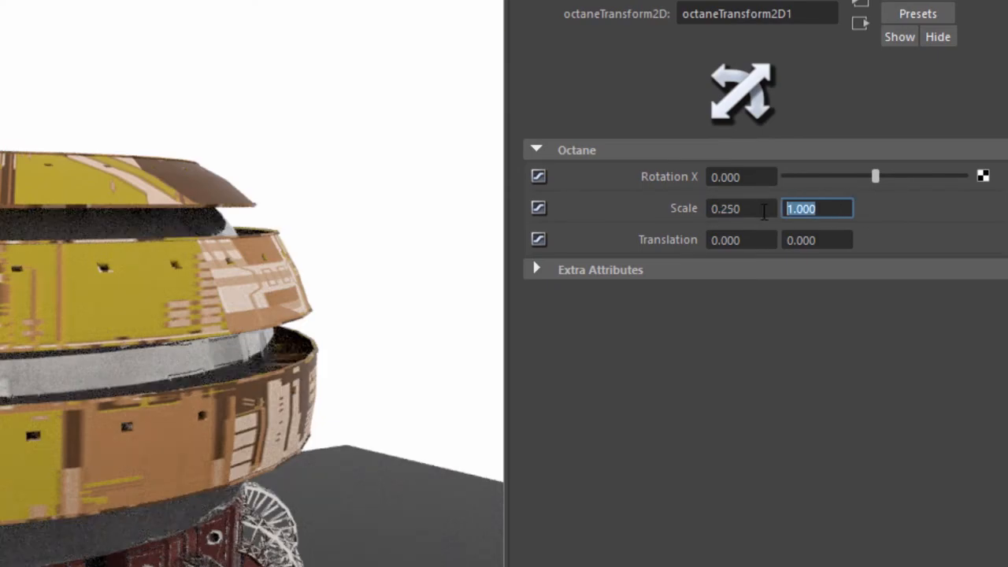
{"action": "type", "text": ".25"}
{"action": "key", "text": "Return"}
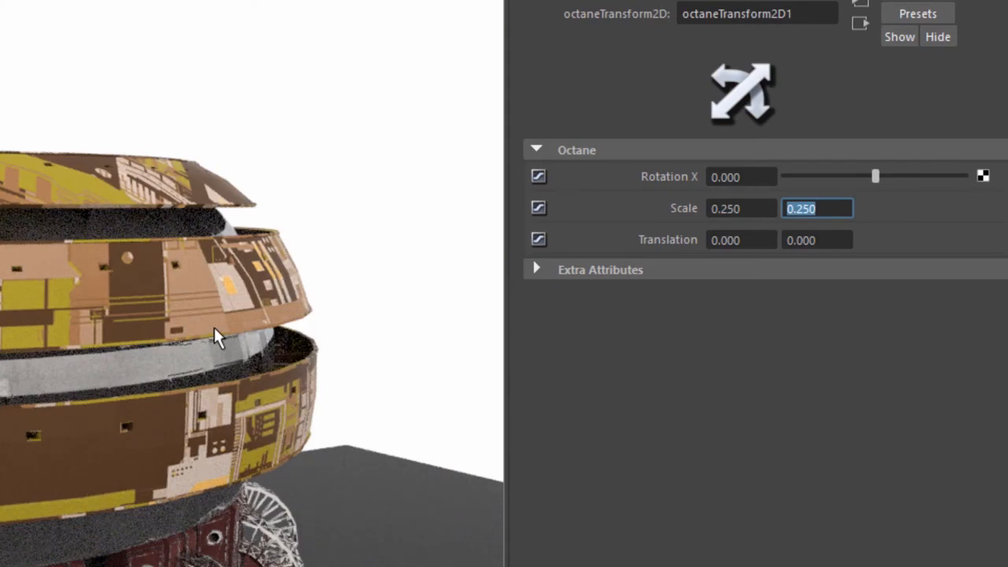
{"action": "left_click_drag", "start_coordinate": [219, 333], "coordinate": [157, 354], "text": "alt"}
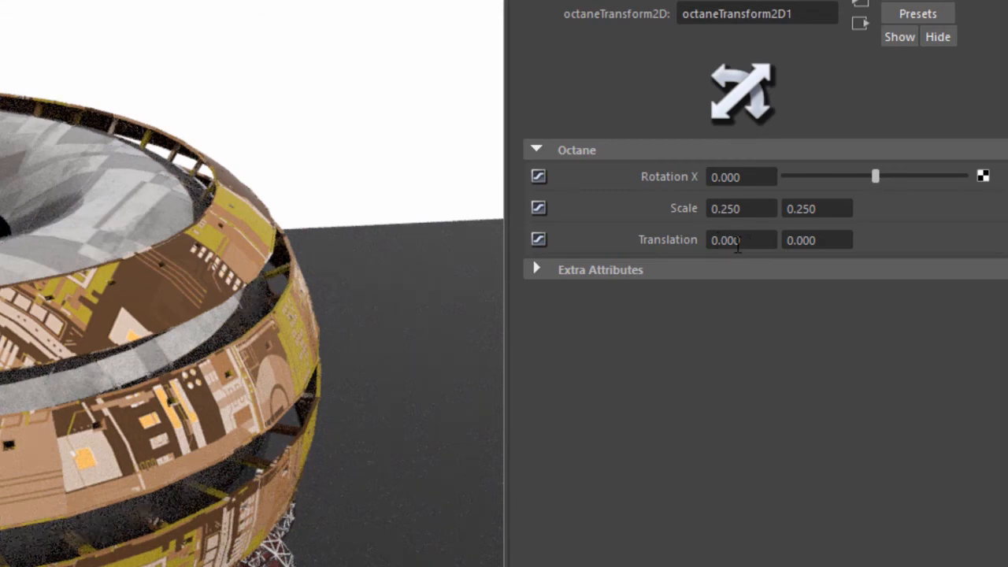
Try horizontal translations of 0.1 and 0.5 on the 2D transform, and reset the translation to 0
{"action": "double_click", "coordinate": [736, 239]}
{"action": "type", "text": ".1"}
{"action": "key", "text": "Return"}
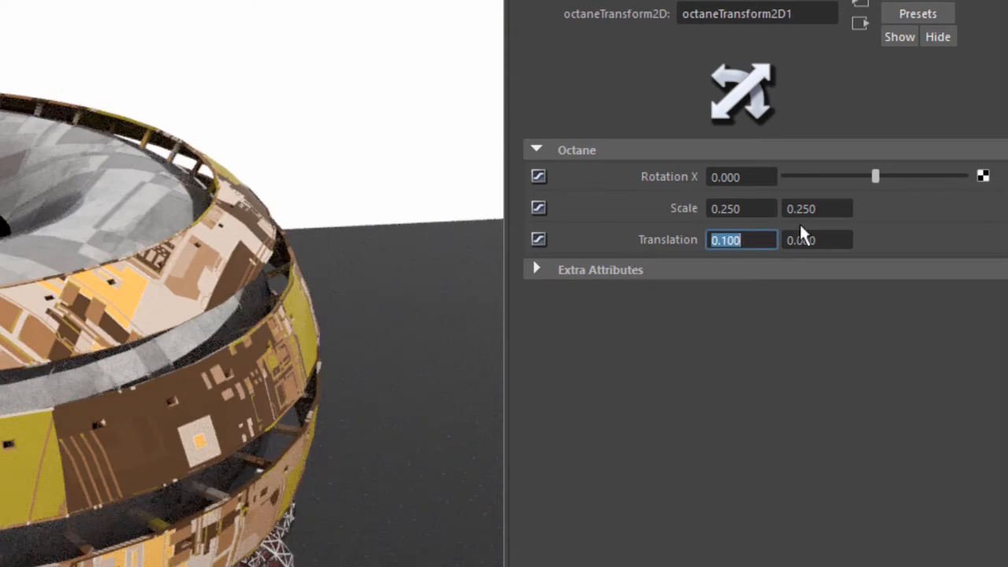
{"action": "type", "text": ".5"}
{"action": "key", "text": "Return"}
{"action": "key", "text": "Tab"}
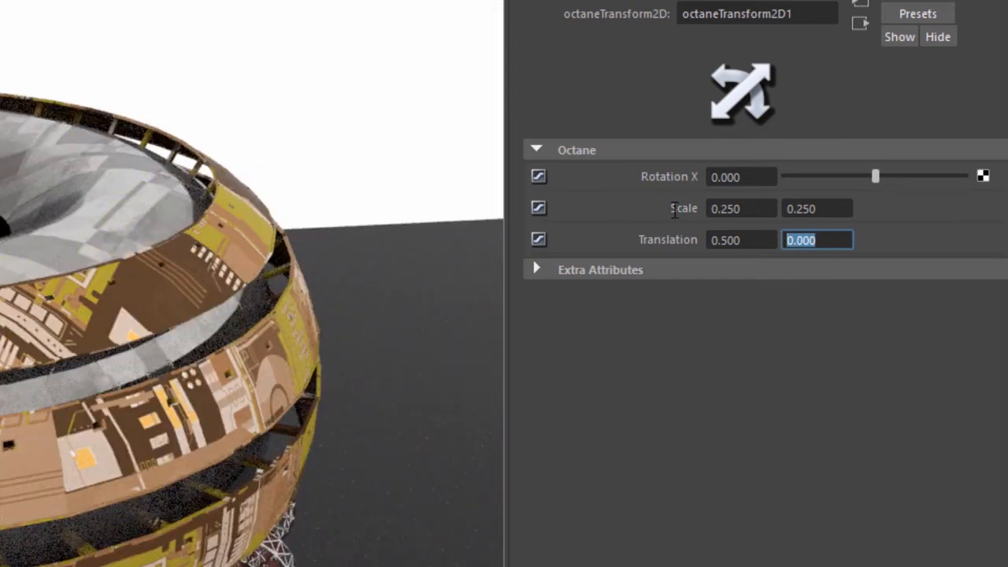
{"action": "key", "text": "shift+Tab"}
{"action": "type", "text": "0"}
{"action": "key", "text": "Return"}
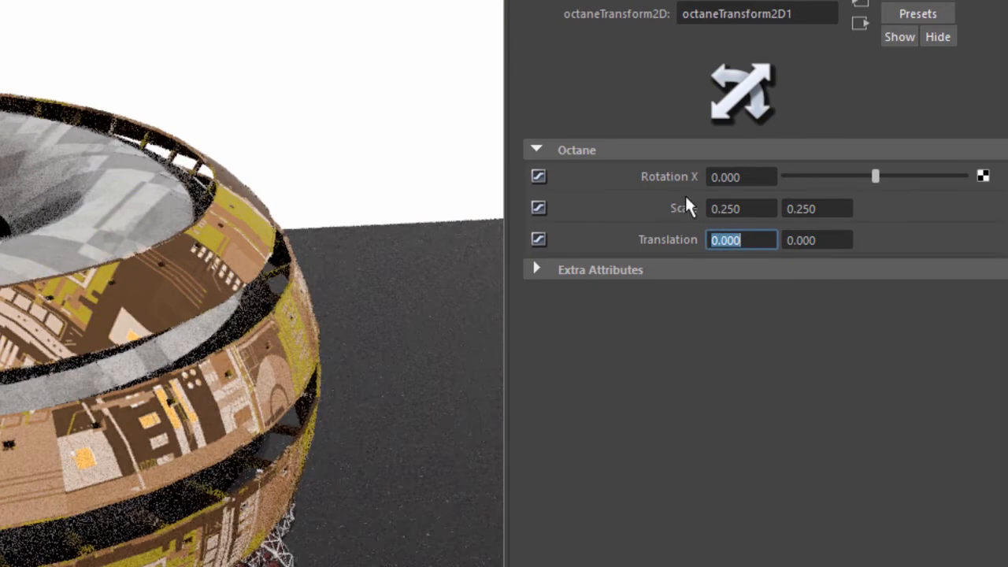
Return to the image texture and break the connection between its Transform attribute and the 2D transform node
{"action": "left_click", "coordinate": [859, 23]}
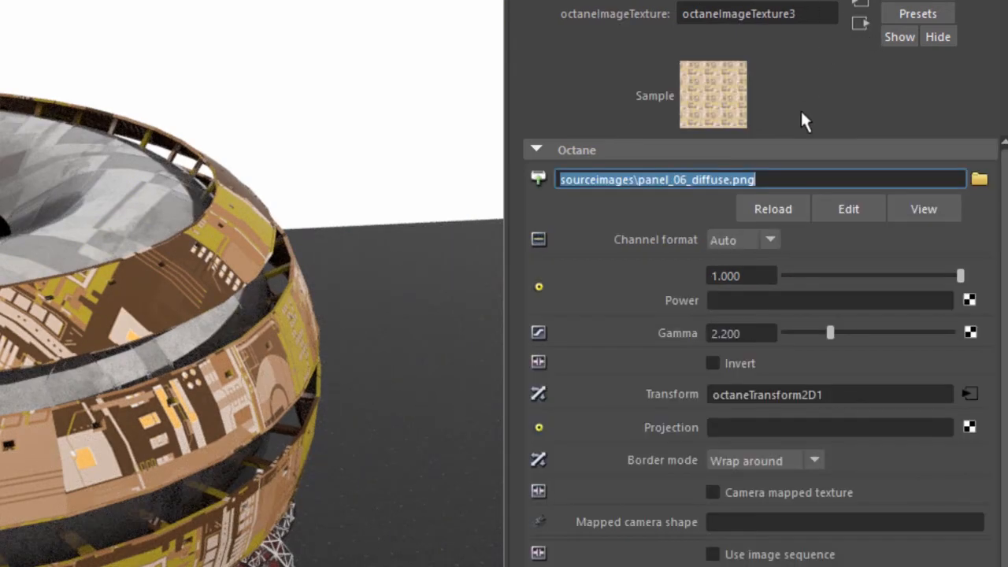
{"action": "right_click", "coordinate": [667, 394]}
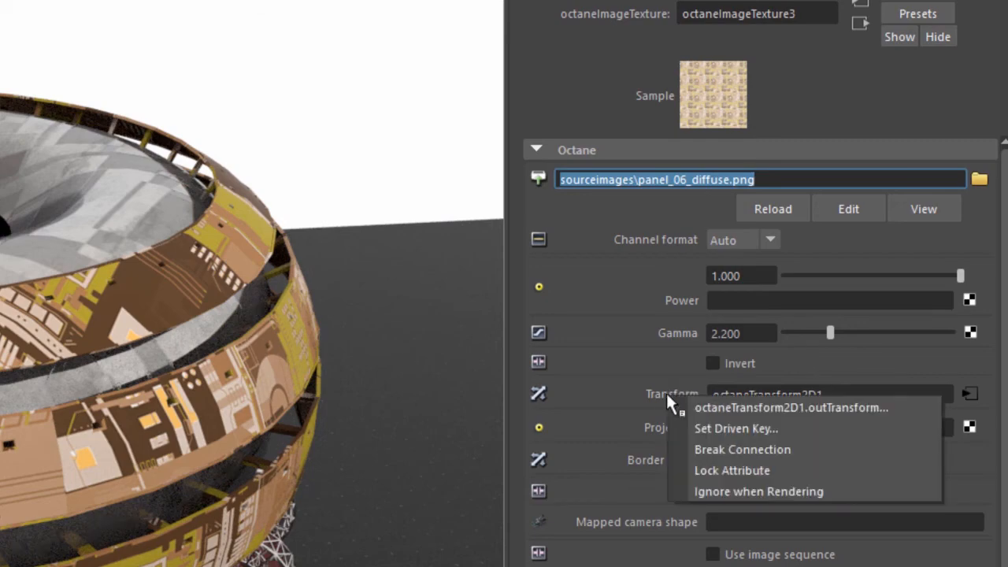
{"action": "left_click", "coordinate": [717, 443]}
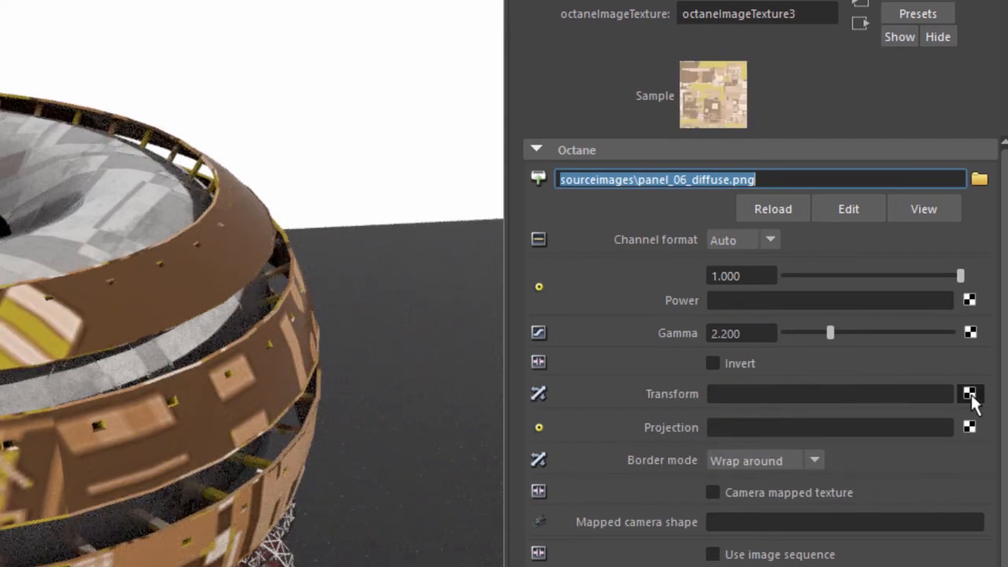
Connect an Octane Scale Transform to the image texture's Transform and set its first two scale values to 0.25
{"action": "left_click", "coordinate": [970, 393]}
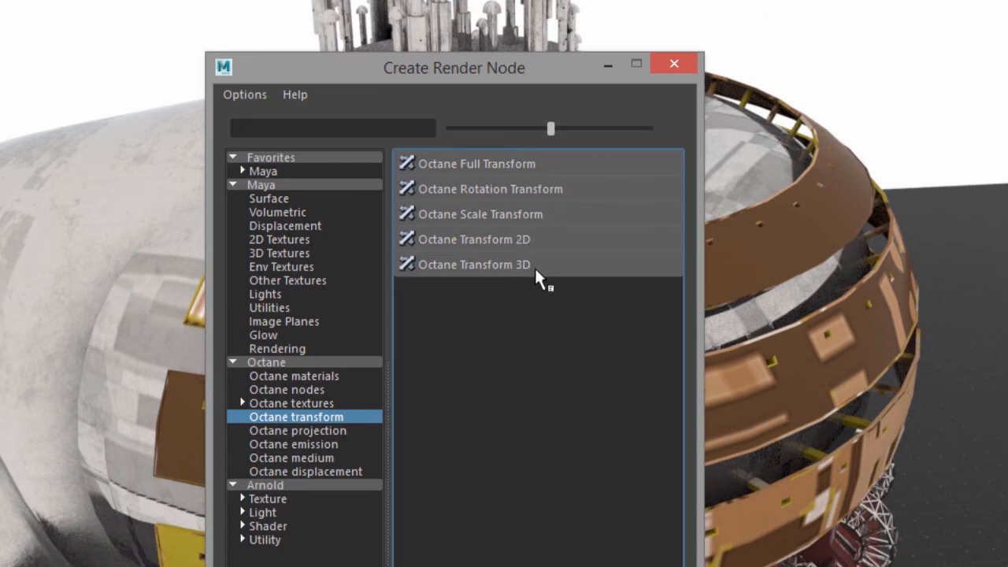
{"action": "left_click", "coordinate": [521, 212]}
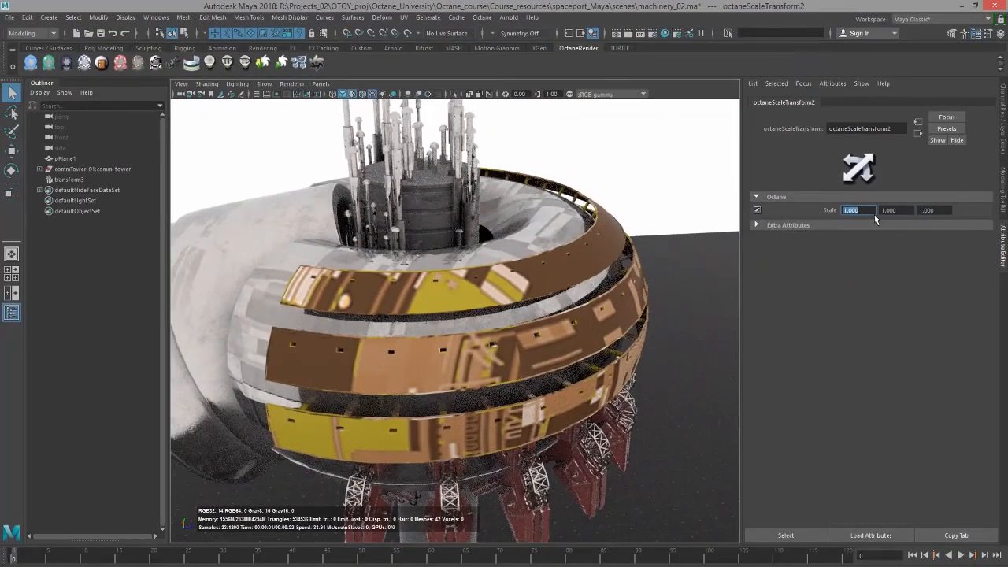
{"action": "type", "text": "0.25"}
{"action": "key", "text": "Return"}
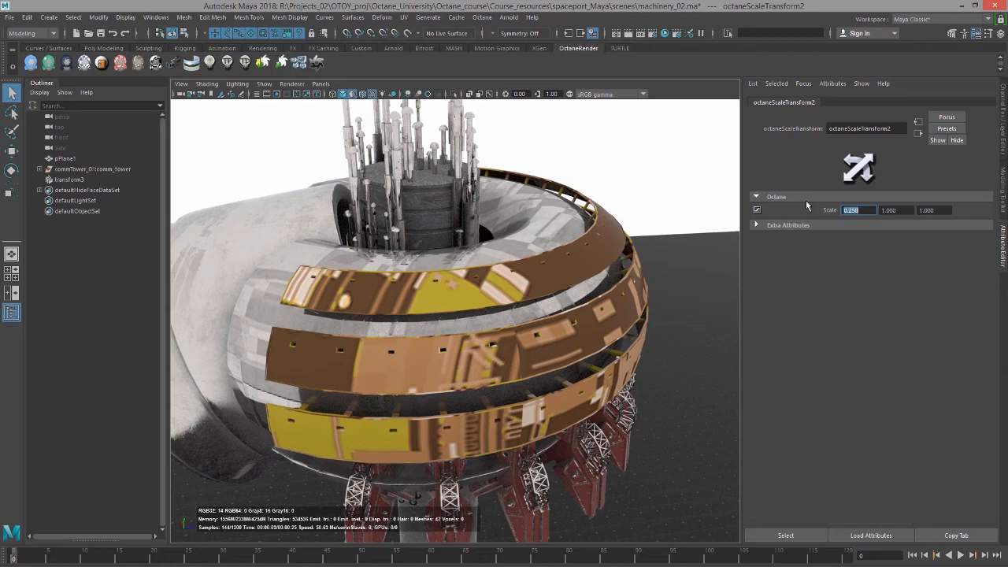
{"action": "left_click", "coordinate": [888, 210]}
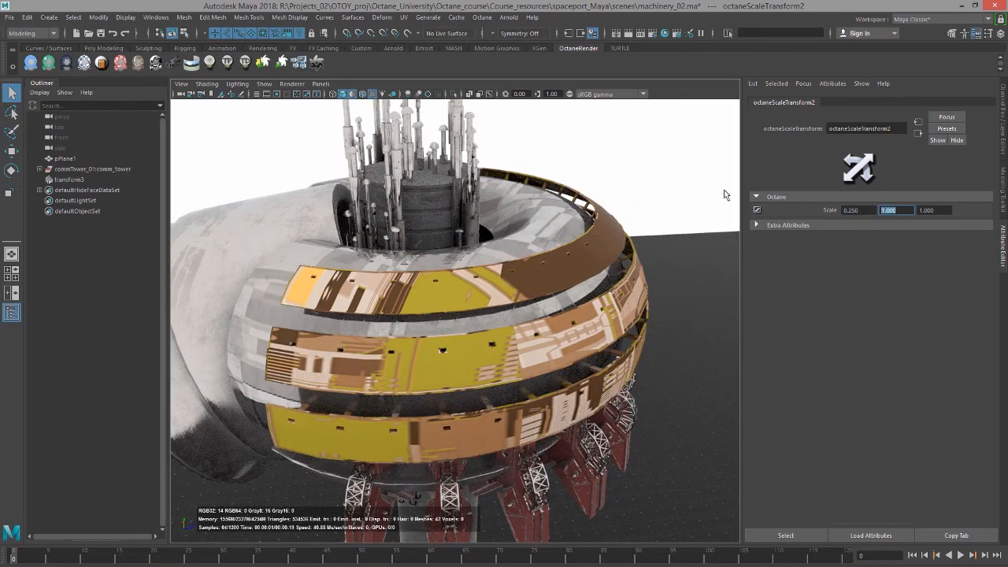
{"action": "type", "text": "0.25"}
{"action": "key", "text": "Return"}
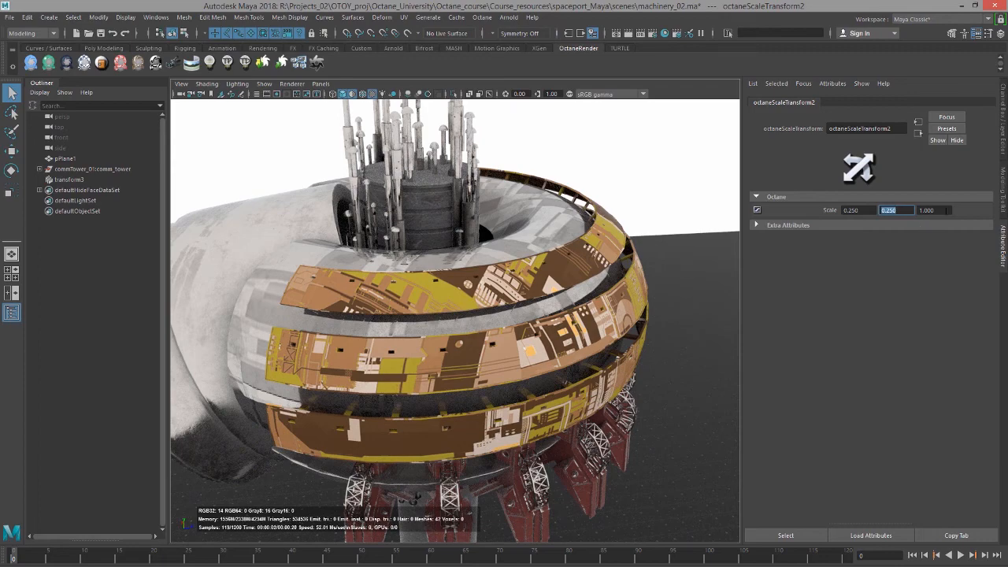
Set the third scale value of the scale transform to 0.5
{"action": "left_click_drag", "start_coordinate": [946, 210], "coordinate": [874, 208]}
{"action": "type", "text": "0.5"}
{"action": "key", "text": "Return"}
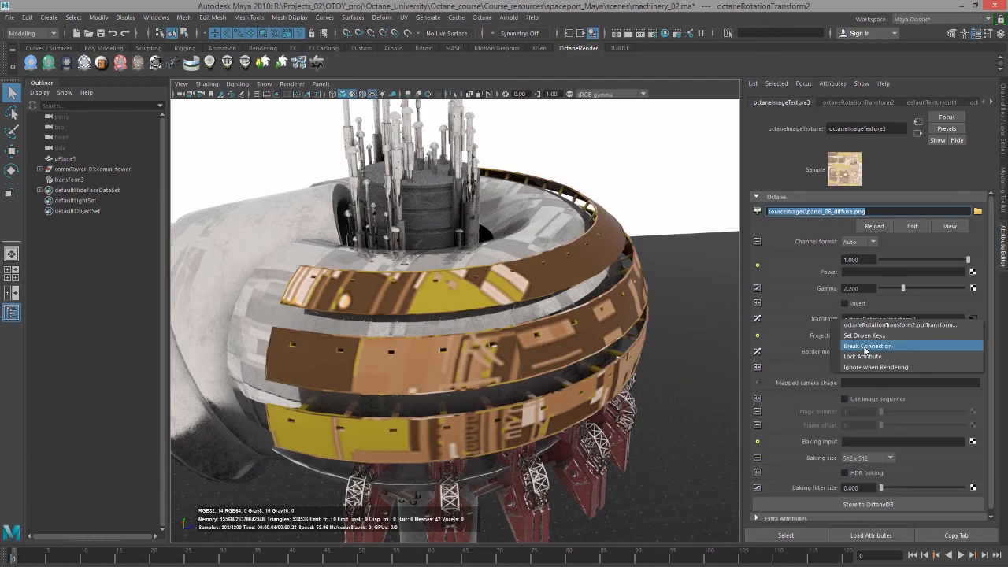
Break the rotation transform's connection and connect an Octane Full Transform node to the image texture's Transform instead
{"action": "left_click", "coordinate": [865, 348]}
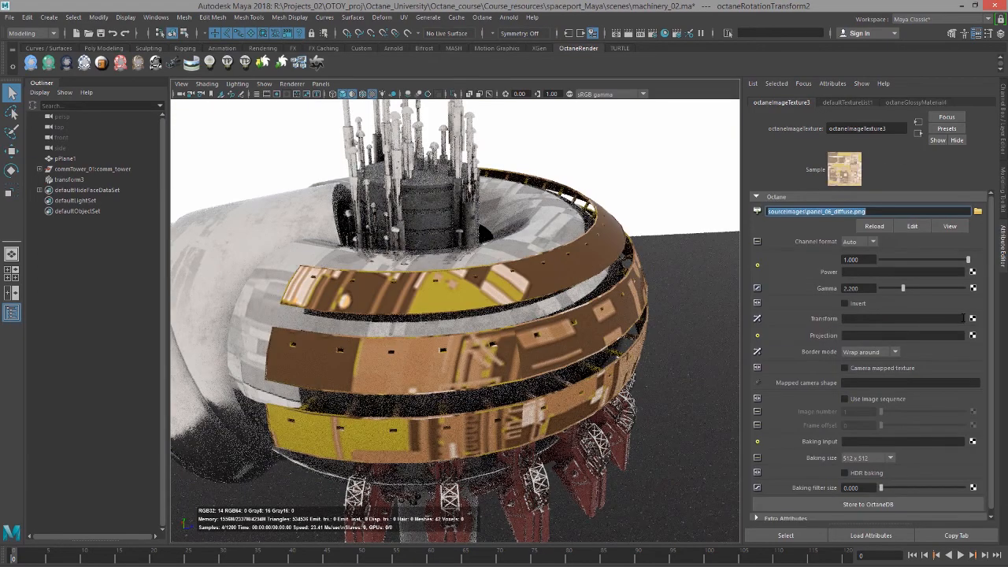
{"action": "left_click", "coordinate": [973, 319]}
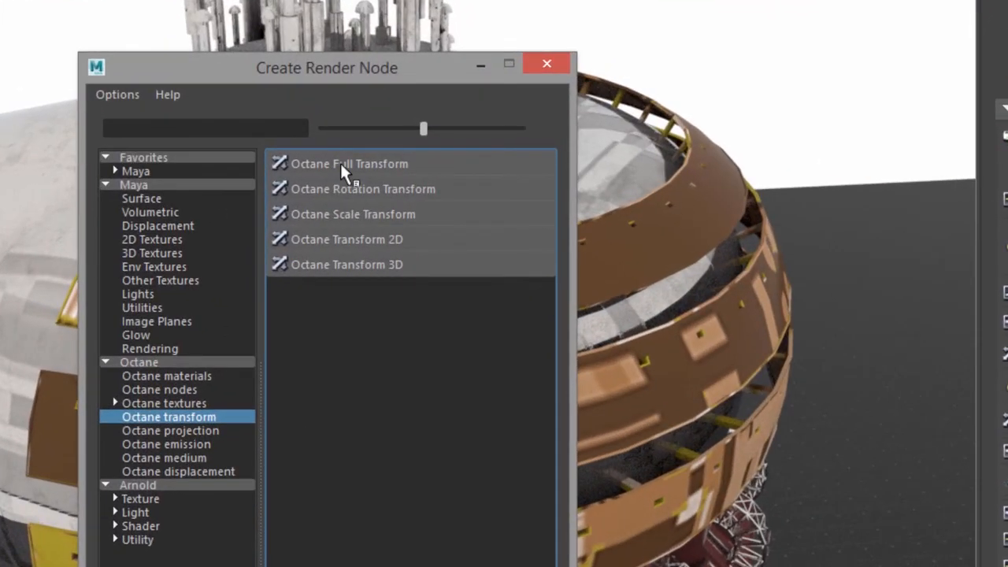
{"action": "left_click", "coordinate": [424, 224]}
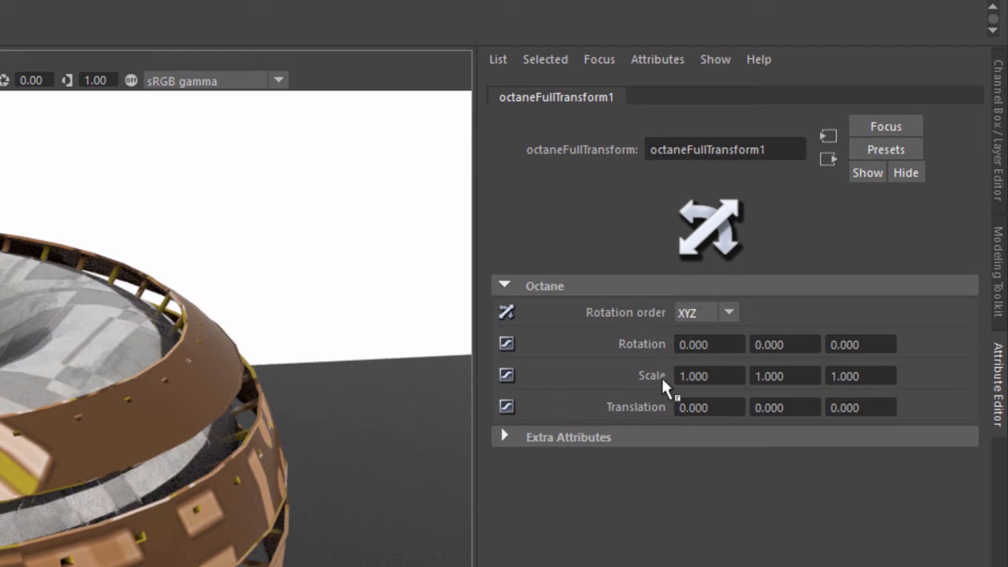
Set the full transform's first scale value to 0.5 and its first rotation value to 0.25
{"action": "left_click", "coordinate": [516, 439]}
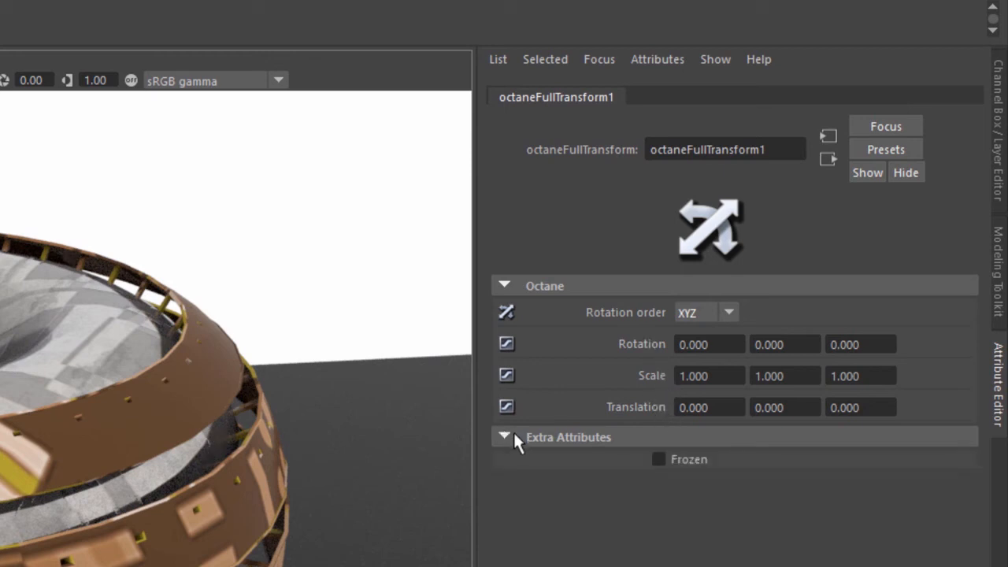
{"action": "left_click", "coordinate": [717, 370]}
{"action": "type", "text": "0.5"}
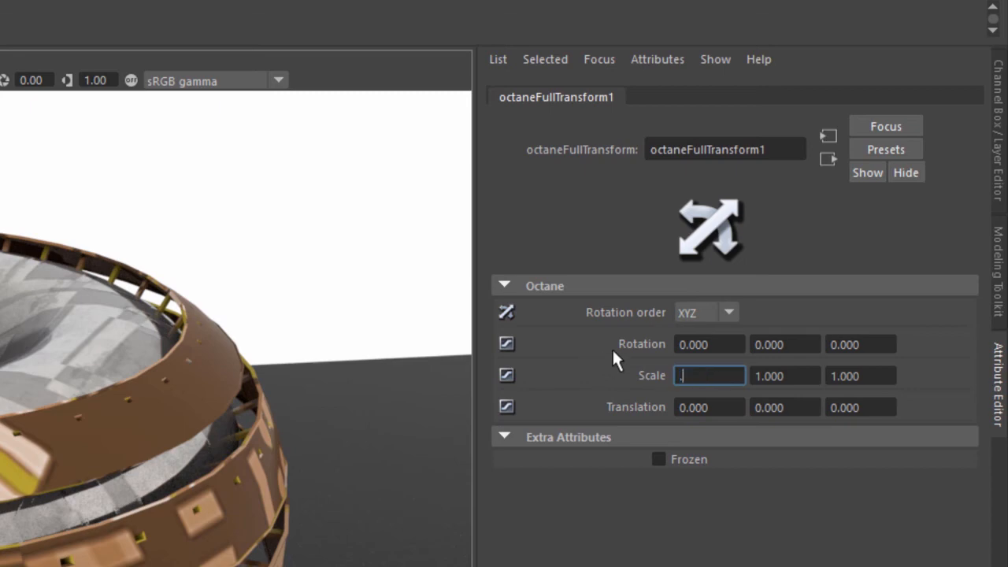
{"action": "key", "text": "Return"}
{"action": "left_click", "coordinate": [723, 345]}
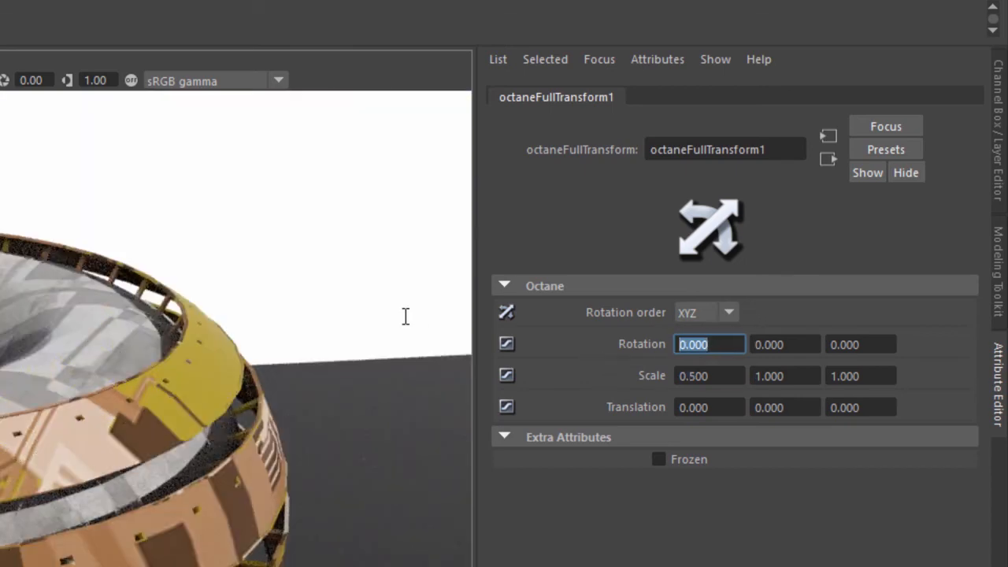
{"action": "key", "text": "BackSpace"}
{"action": "type", "text": "0.25"}
{"action": "key", "text": "Return"}
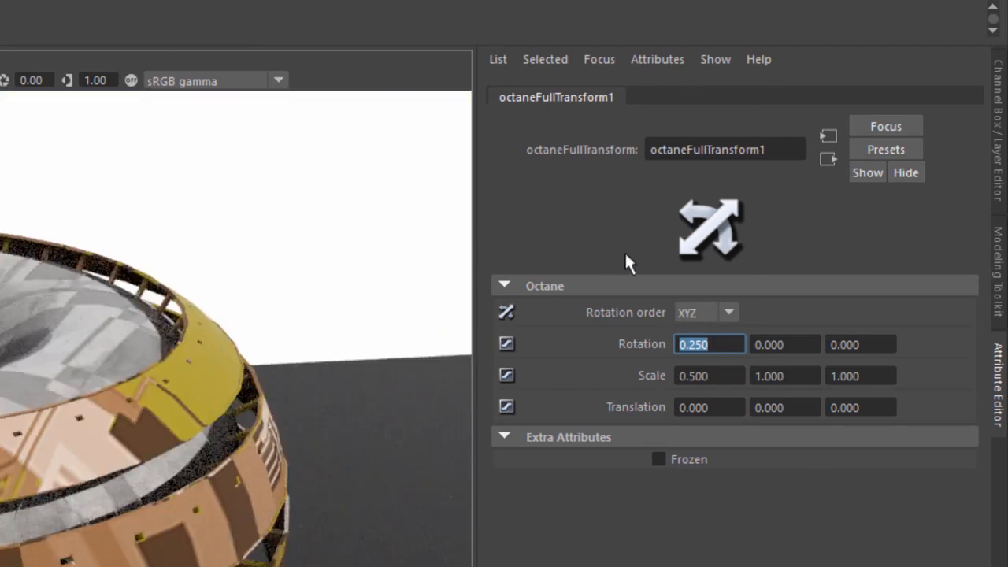
Break the full transform's connection, connect an Octane Transform 3D node to the image texture's Transform, and return to the image texture
{"action": "left_click", "coordinate": [823, 157]}
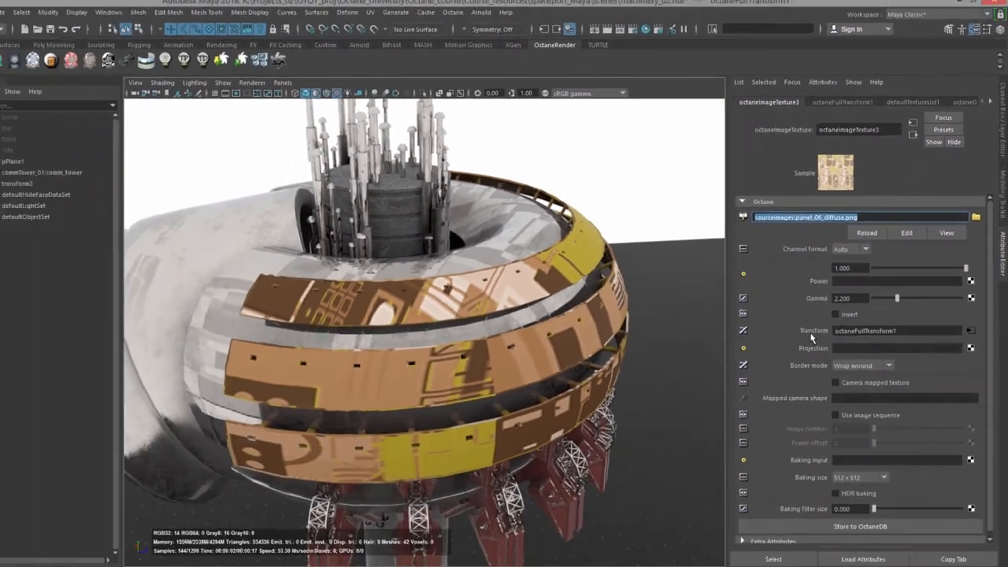
{"action": "right_click", "coordinate": [677, 487]}
{"action": "left_click", "coordinate": [711, 535]}
{"action": "left_click", "coordinate": [972, 318]}
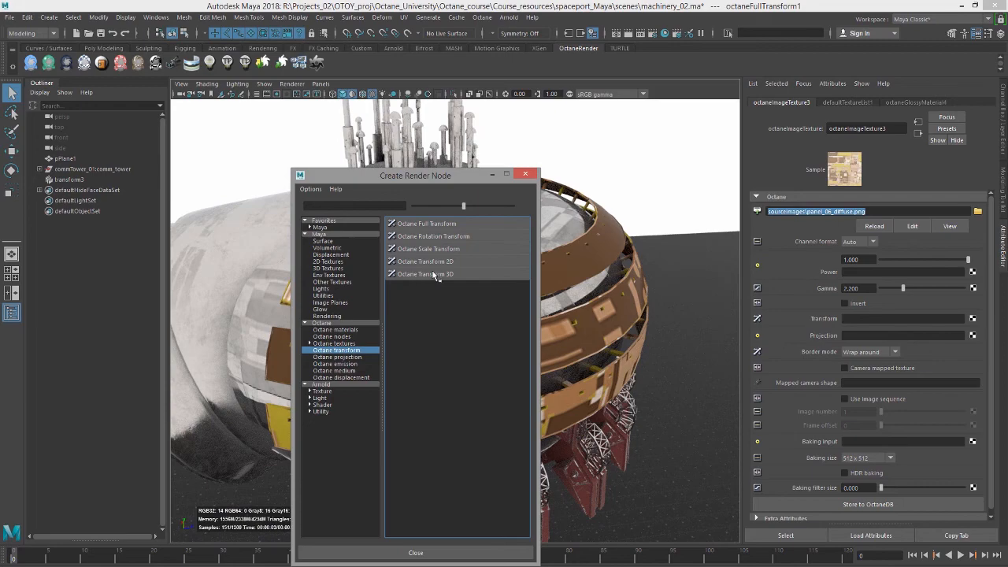
{"action": "left_click", "coordinate": [433, 271]}
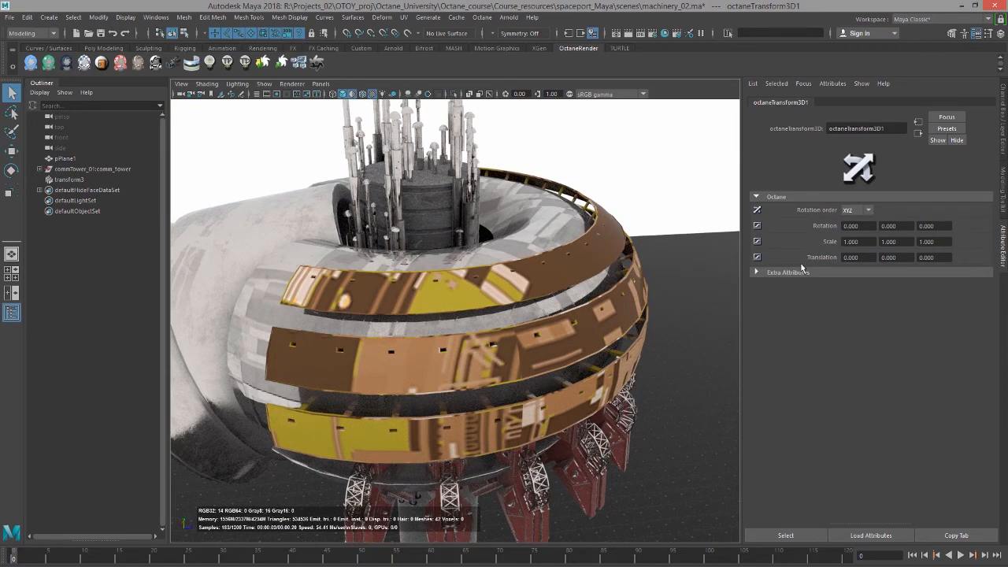
{"action": "left_click", "coordinate": [756, 273]}
{"action": "left_click", "coordinate": [917, 132]}
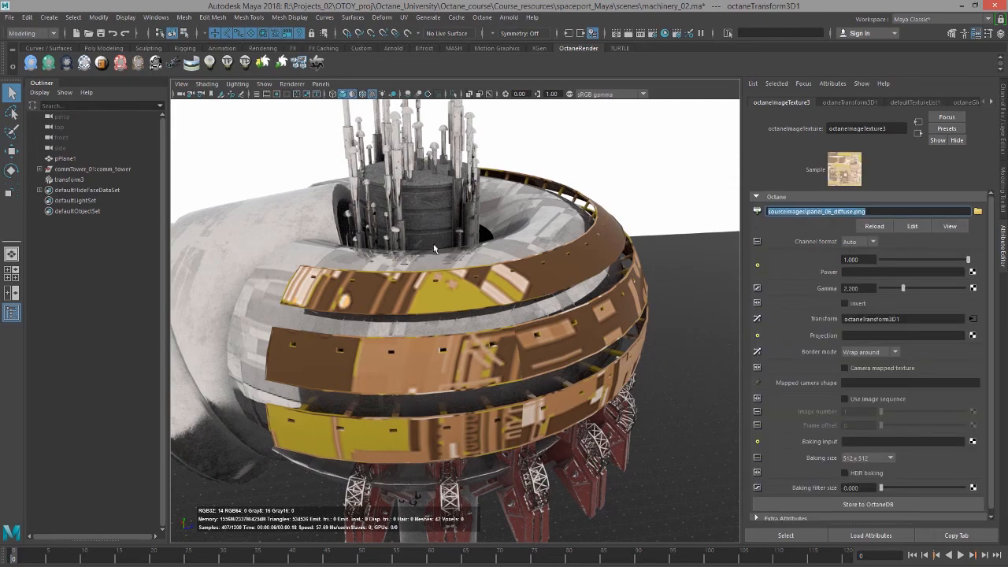
Open the attributes of the sun sky environment connected in the OctaneRender render settings and close the settings
{"action": "right_click_drag", "start_coordinate": [433, 249], "coordinate": [394, 241], "text": "alt"}
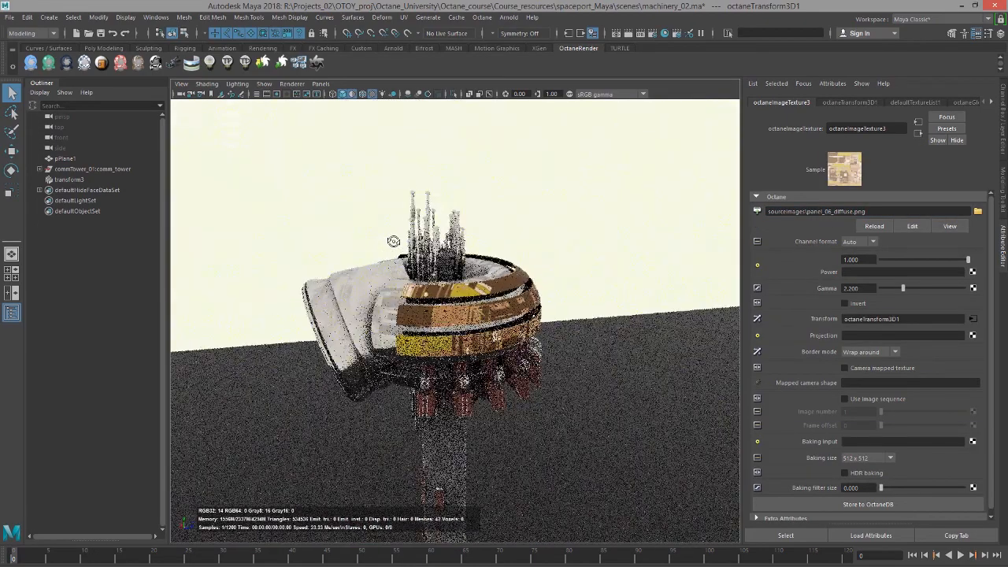
{"action": "left_click_drag", "start_coordinate": [394, 241], "coordinate": [466, 213], "text": "alt"}
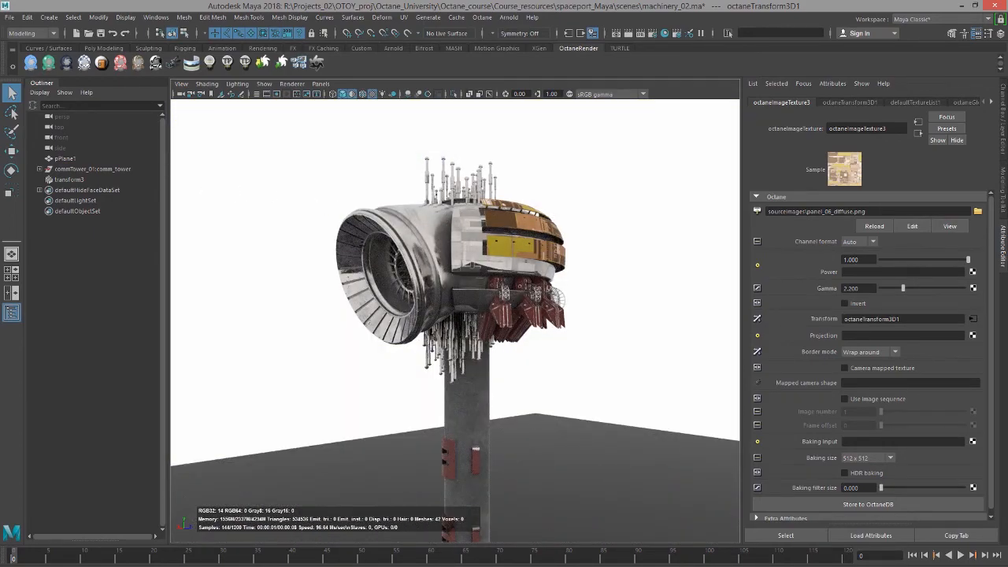
{"action": "left_click", "coordinate": [652, 34]}
{"action": "left_click_drag", "start_coordinate": [363, 253], "coordinate": [484, 124]}
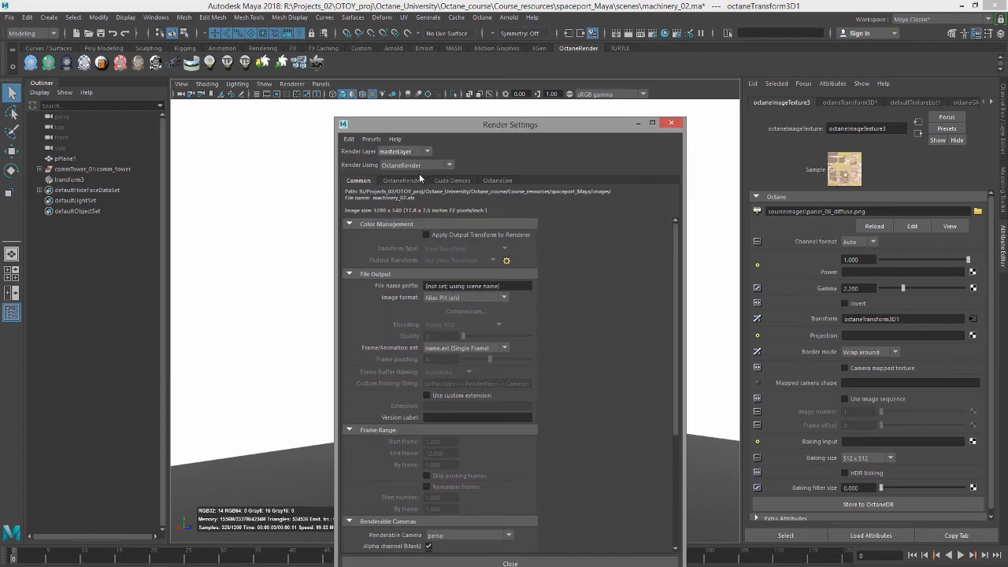
{"action": "left_click", "coordinate": [408, 182]}
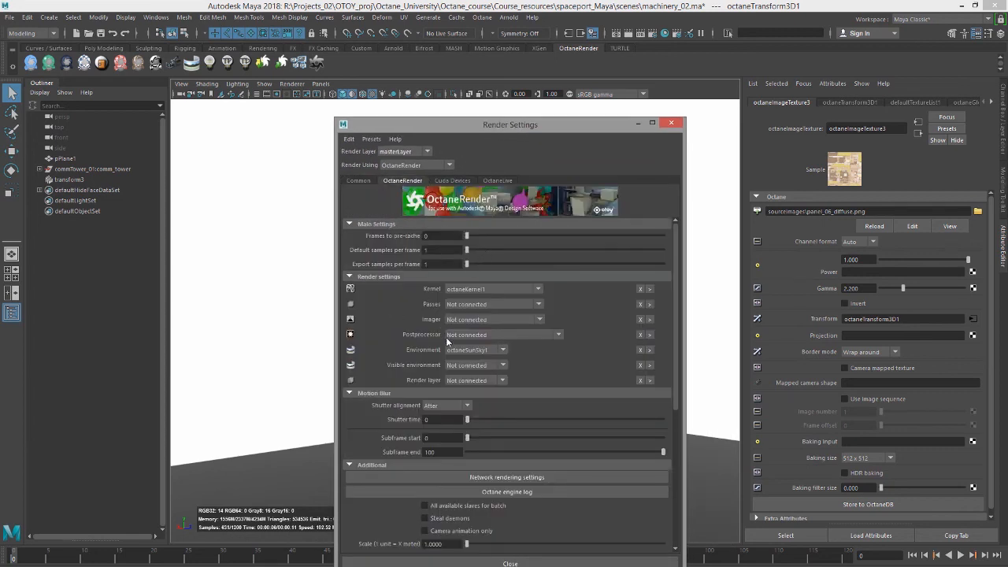
{"action": "left_click", "coordinate": [651, 350]}
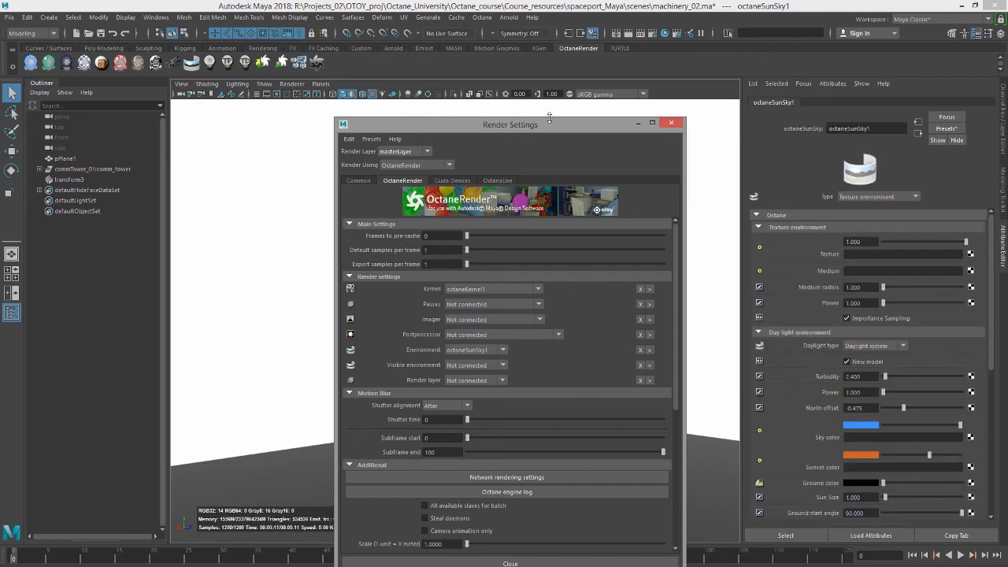
{"action": "left_click", "coordinate": [670, 123]}
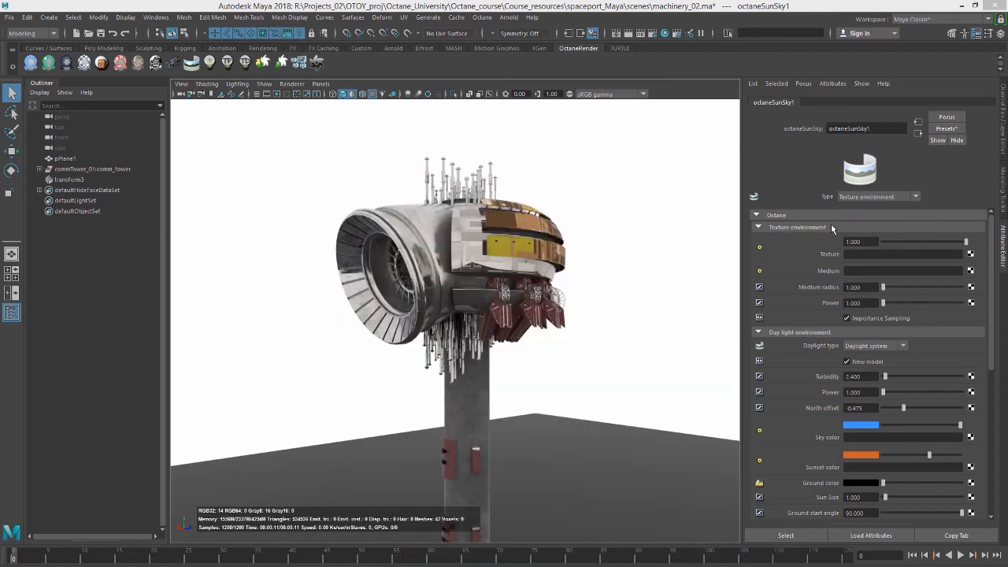
Connect an Octane Image Texture to the environment's Texture attribute and load DS360_001_Ref.hdr into it
{"action": "left_click", "coordinate": [971, 255]}
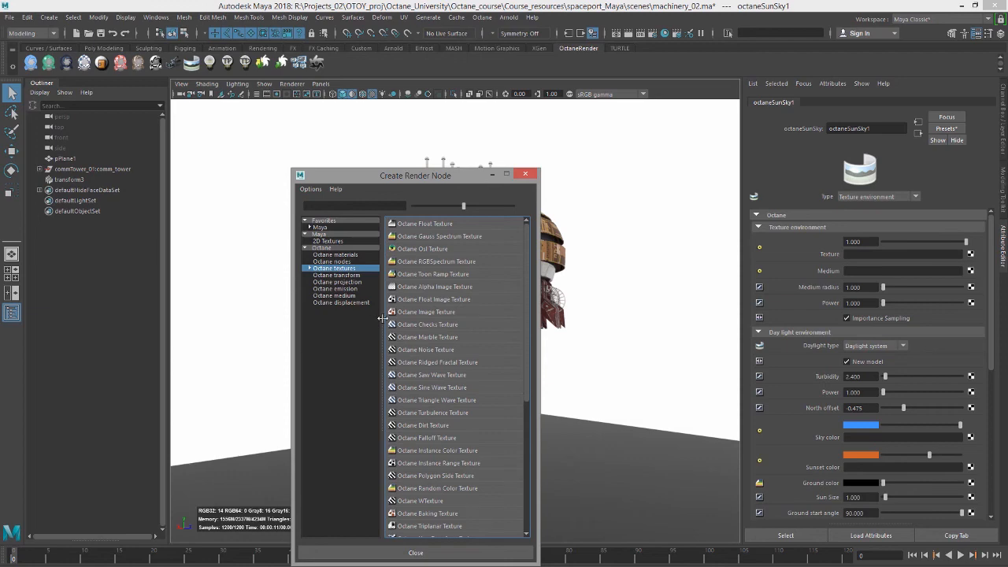
{"action": "left_click", "coordinate": [419, 311]}
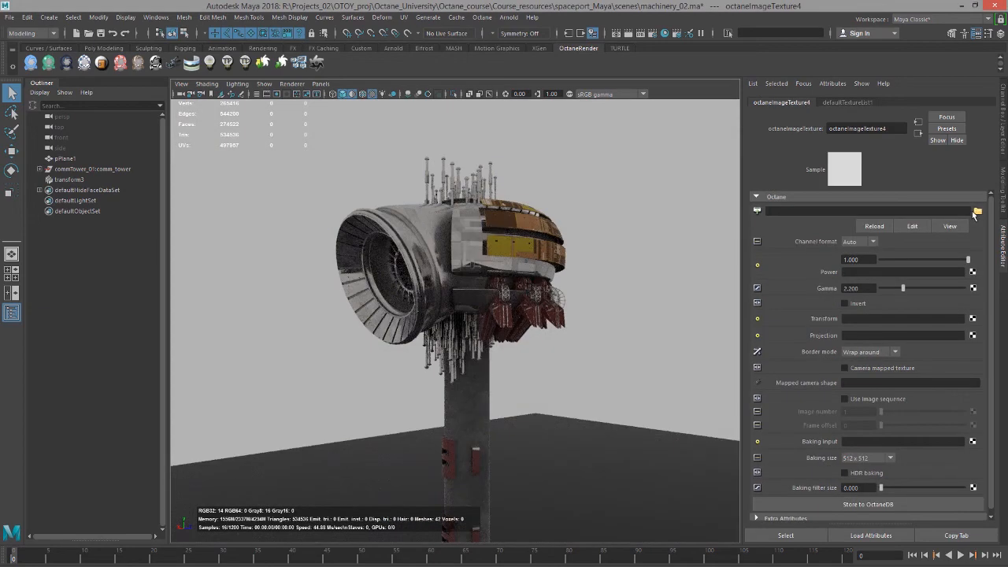
{"action": "left_click", "coordinate": [978, 212]}
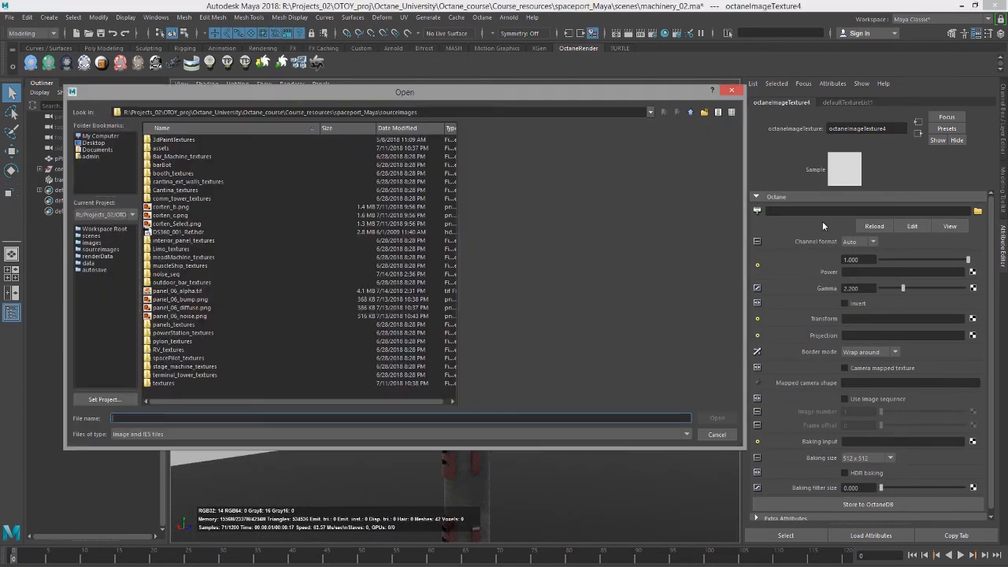
{"action": "left_click", "coordinate": [203, 232]}
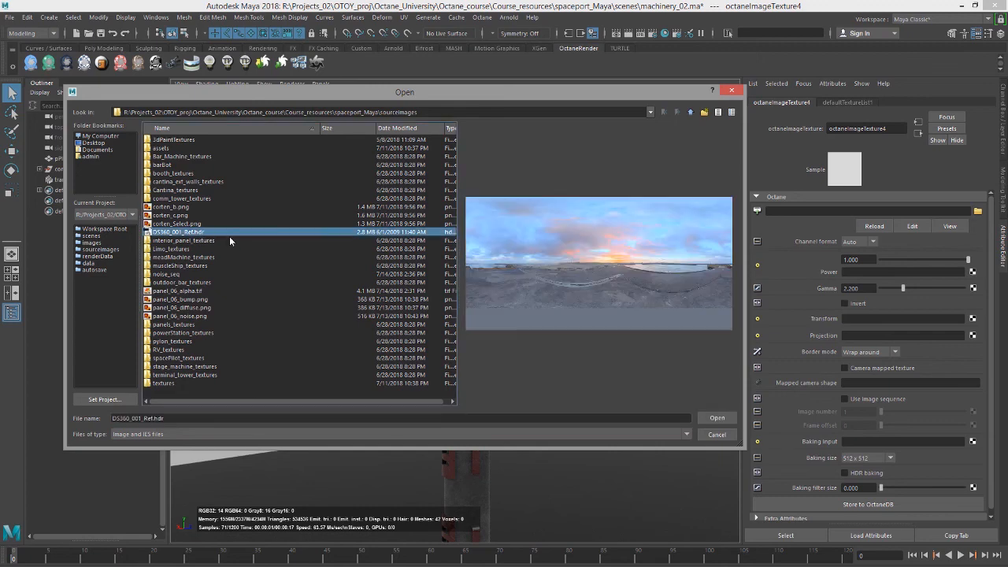
{"action": "left_click", "coordinate": [716, 419]}
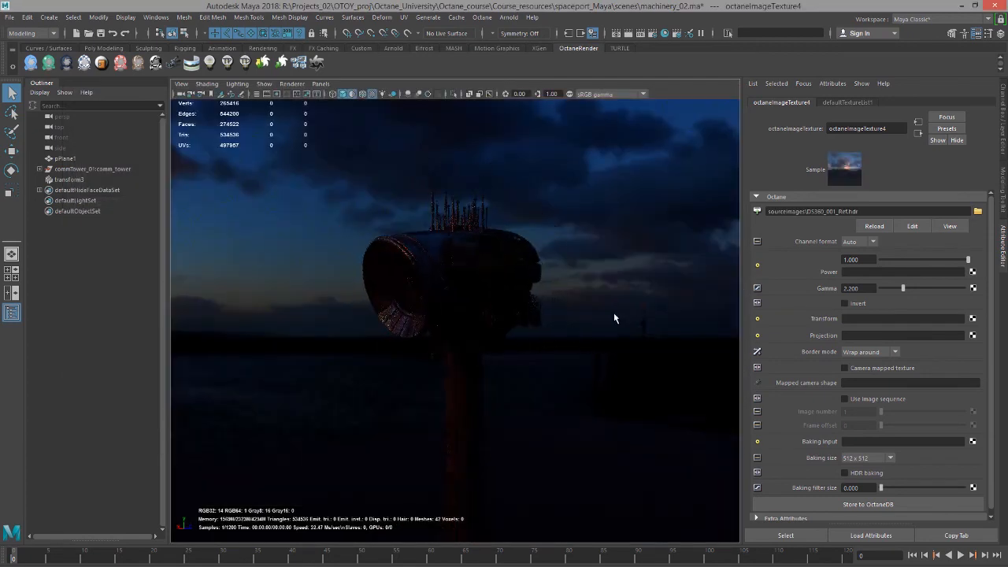
Set the HDR image texture's gamma to 1 and its power to 2
{"action": "double_click", "coordinate": [858, 288]}
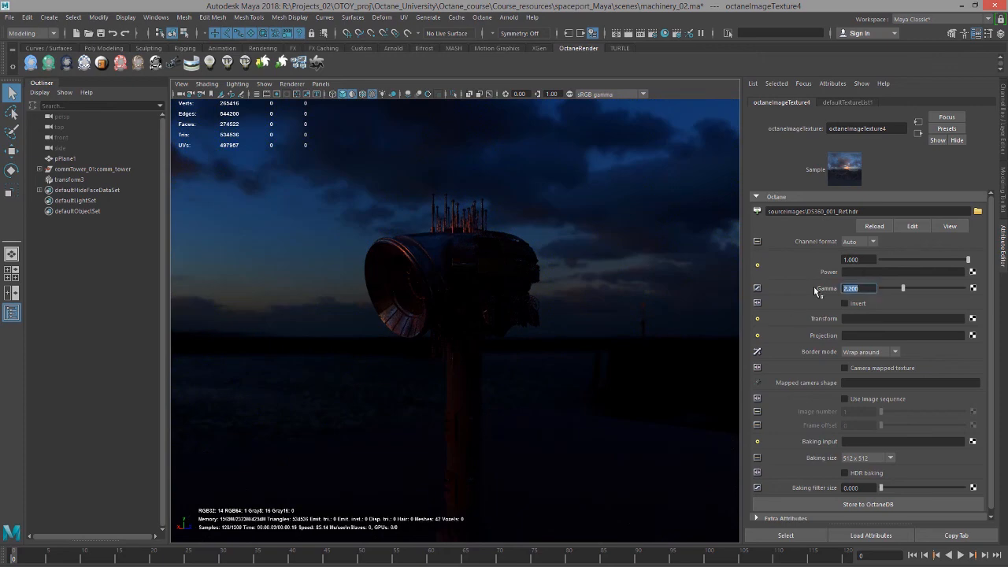
{"action": "type", "text": "1"}
{"action": "key", "text": "Return"}
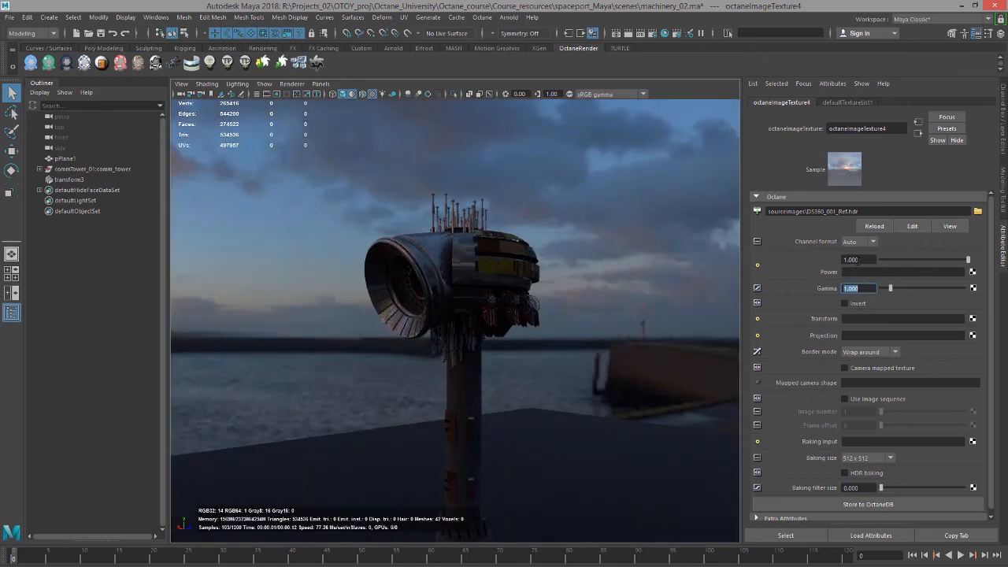
{"action": "double_click", "coordinate": [856, 259]}
{"action": "type", "text": "2"}
{"action": "key", "text": "Return"}
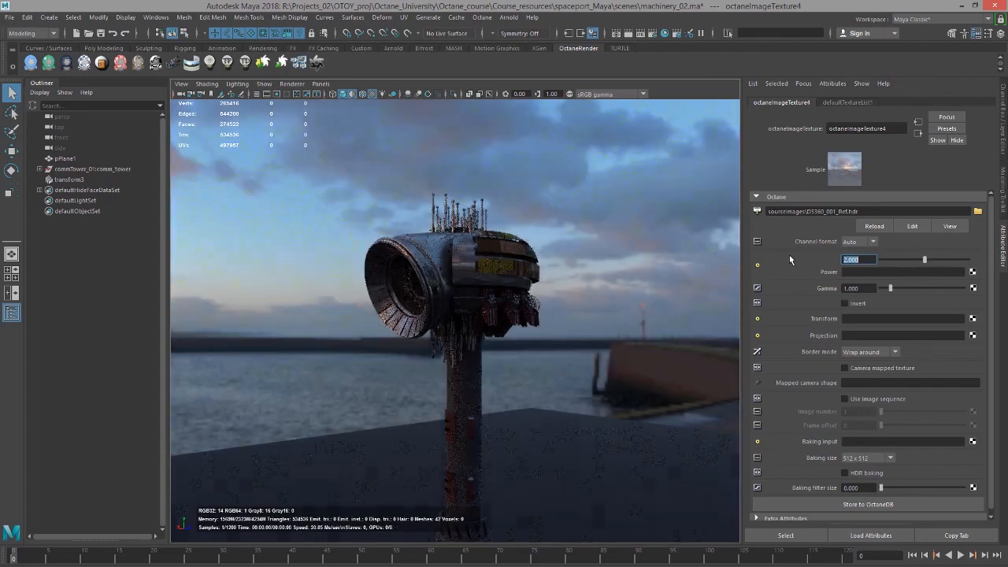
Connect an Octane Rotation Transform to the HDR image texture's Transform and set its third rotation value to 20
{"action": "mouse_move", "coordinate": [391, 301]}
{"action": "left_mouse_down", "text": "alt"}
{"action": "mouse_move", "coordinate": [626, 288]}
{"action": "mouse_move", "coordinate": [585, 277]}
{"action": "mouse_move", "coordinate": [322, 314]}
{"action": "mouse_move", "coordinate": [261, 302]}
{"action": "mouse_move", "coordinate": [279, 283]}
{"action": "mouse_move", "coordinate": [338, 317]}
{"action": "mouse_move", "coordinate": [420, 314]}
{"action": "mouse_move", "coordinate": [465, 295]}
{"action": "mouse_move", "coordinate": [464, 303]}
{"action": "mouse_move", "coordinate": [386, 316]}
{"action": "left_mouse_up", "text": "alt"}
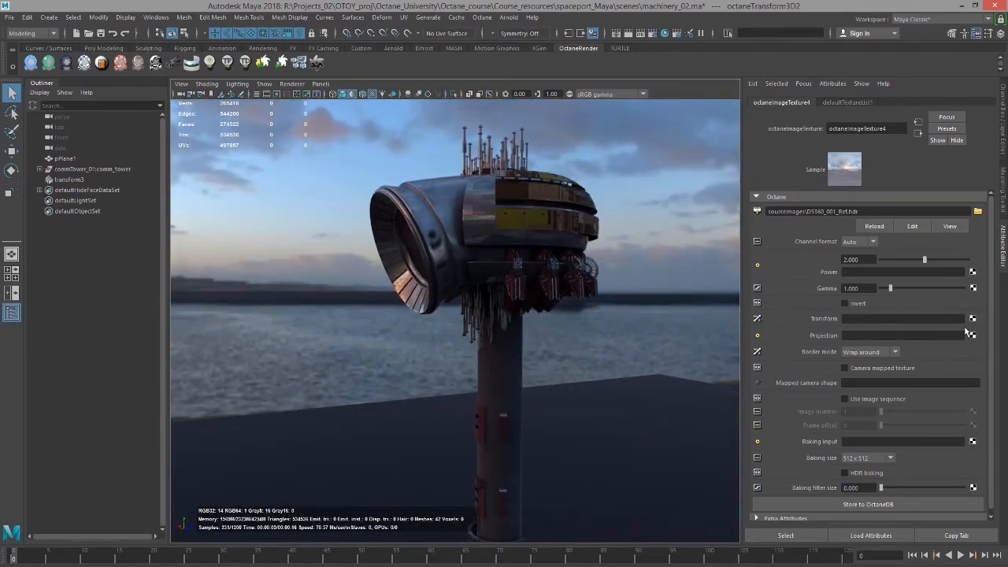
{"action": "left_click", "coordinate": [973, 319]}
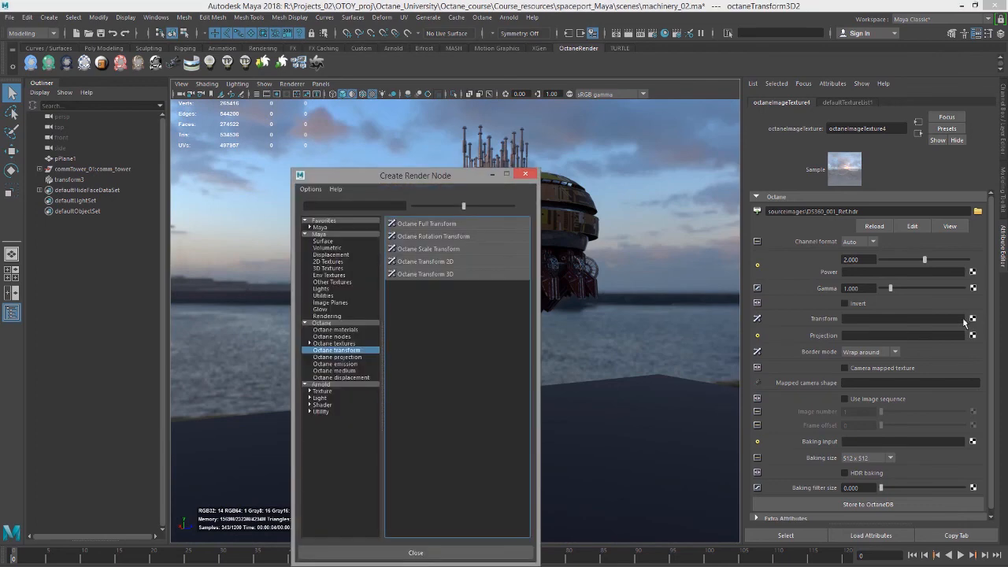
{"action": "left_click", "coordinate": [437, 237]}
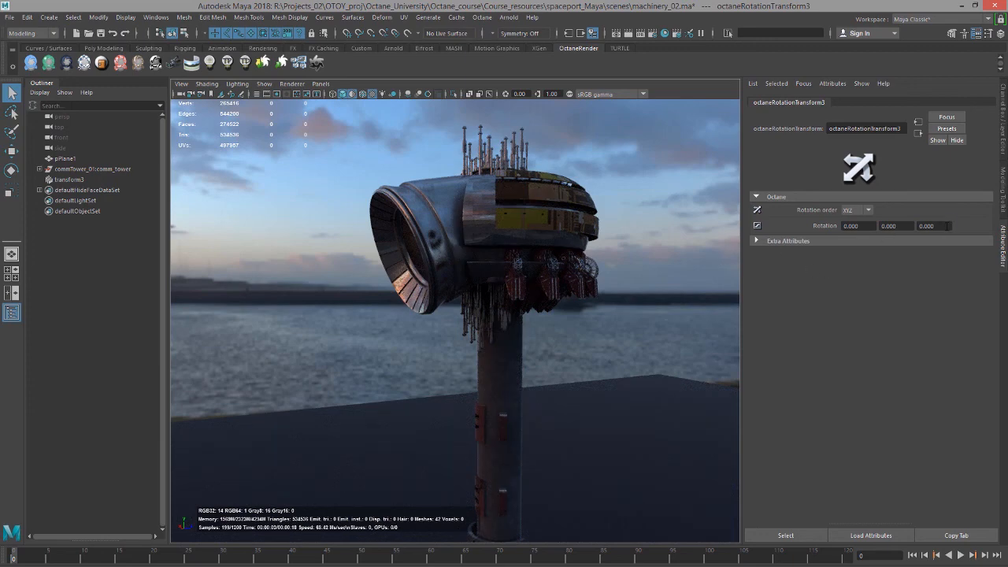
{"action": "left_click", "coordinate": [947, 226]}
{"action": "type", "text": "20"}
{"action": "key", "text": "Return"}
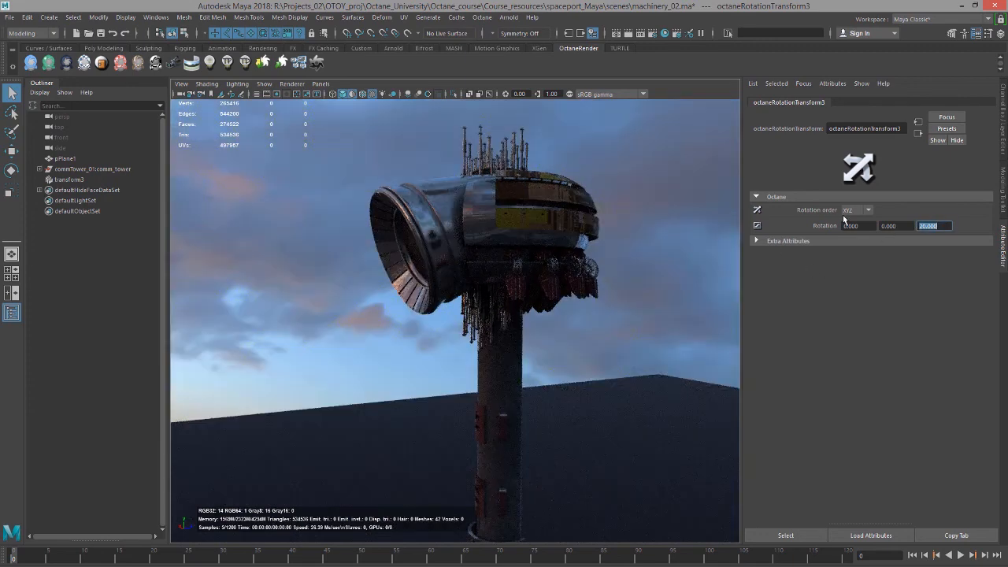
{"action": "right_click_drag", "start_coordinate": [586, 304], "coordinate": [349, 278], "text": "alt"}
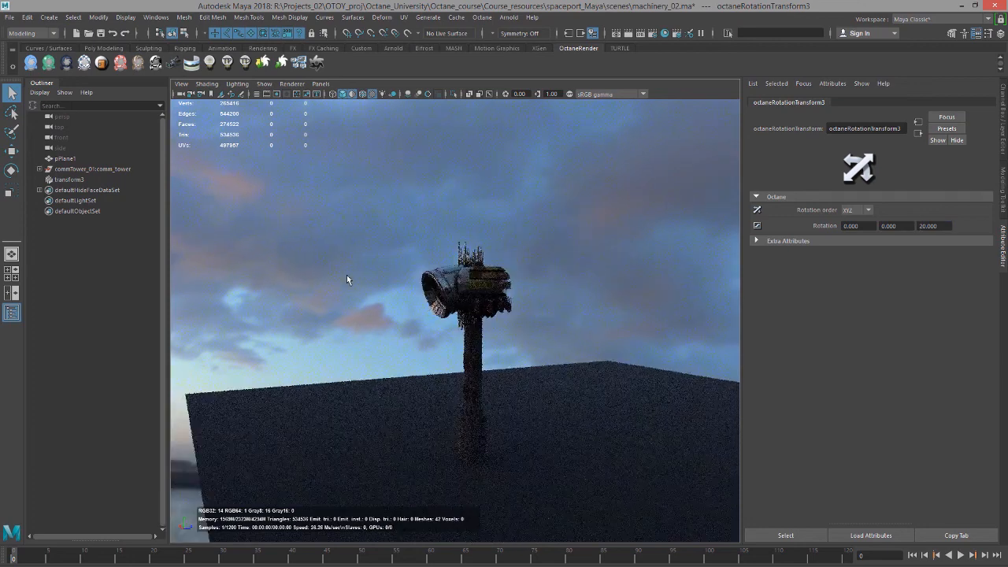
{"action": "left_click_drag", "start_coordinate": [348, 279], "coordinate": [401, 285], "text": "alt"}
Reset the environment rotation transform's third rotation value to 0
{"action": "left_click", "coordinate": [934, 227]}
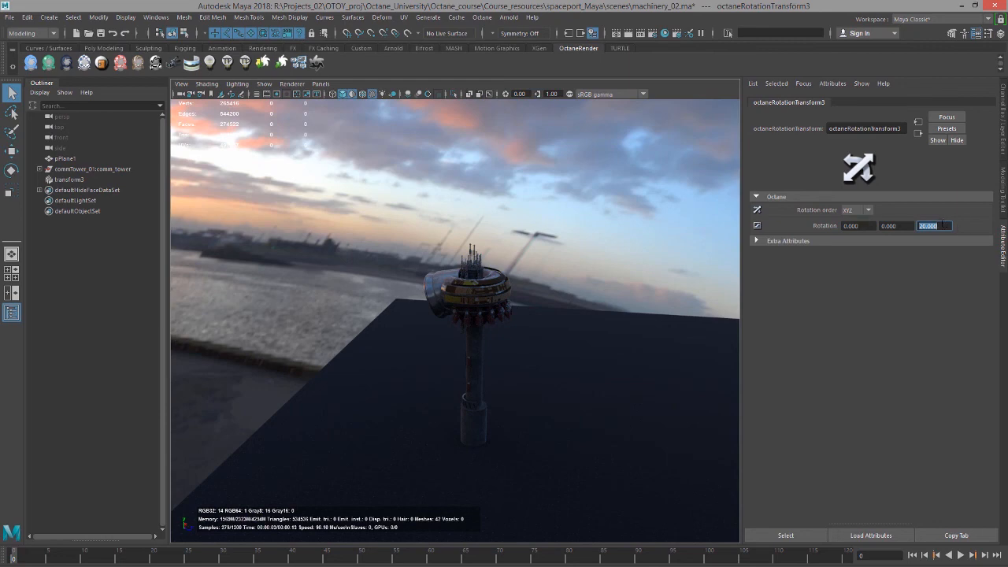
{"action": "type", "text": "0"}
{"action": "key", "text": "Return"}
{"action": "left_click_drag", "start_coordinate": [441, 315], "coordinate": [689, 315], "text": "alt"}
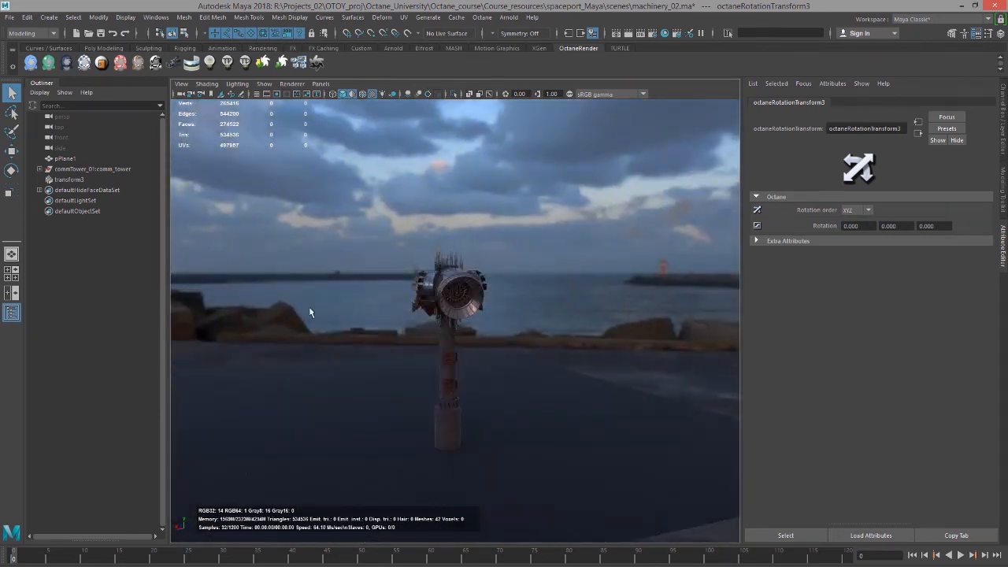
{"action": "left_click_drag", "start_coordinate": [572, 321], "coordinate": [485, 349], "text": "alt"}
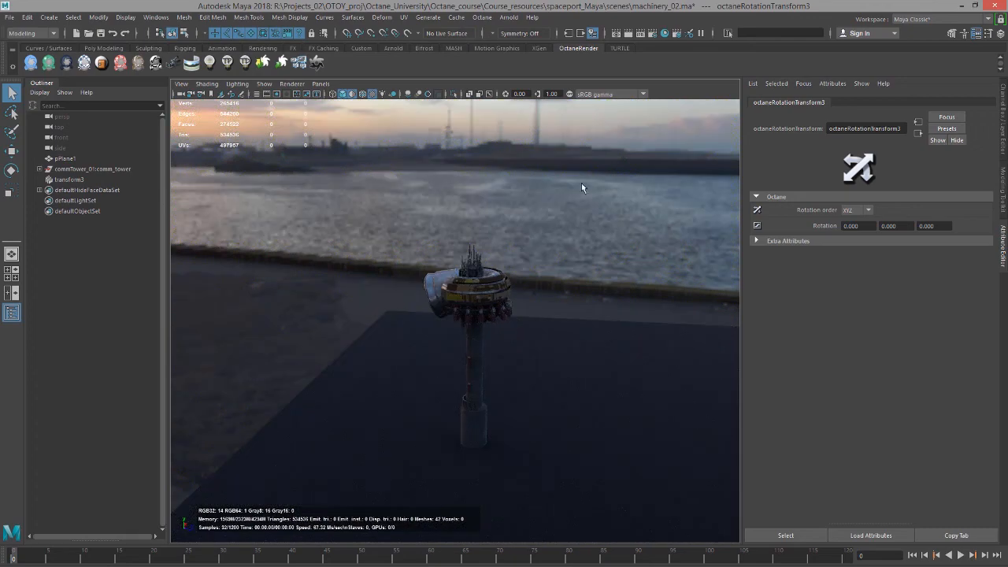
{"action": "left_click_drag", "start_coordinate": [618, 268], "coordinate": [696, 252], "text": "alt"}
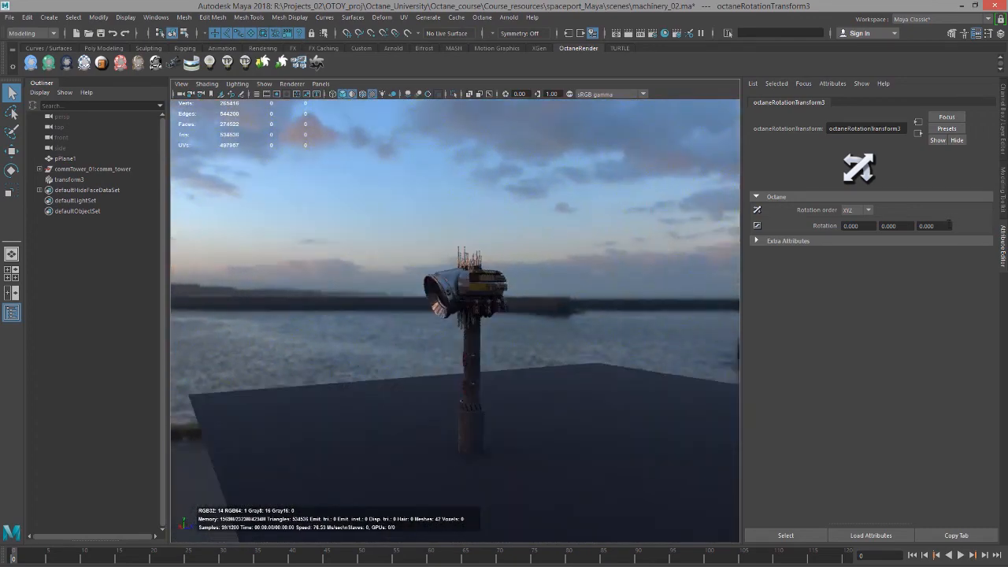
Set the third rotation value of the environment's rotation transform to 2
{"action": "left_click_drag", "start_coordinate": [935, 226], "coordinate": [890, 223]}
{"action": "type", "text": "2"}
{"action": "key", "text": "Return"}
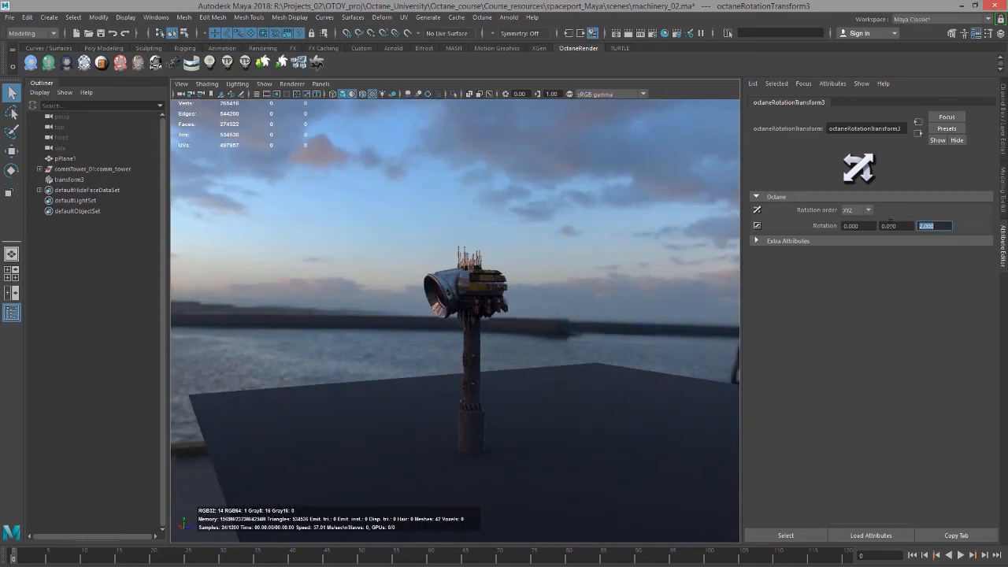
Return to the HDR image texture and break the connection between its Transform attribute and the rotation transform
{"action": "left_click", "coordinate": [917, 134]}
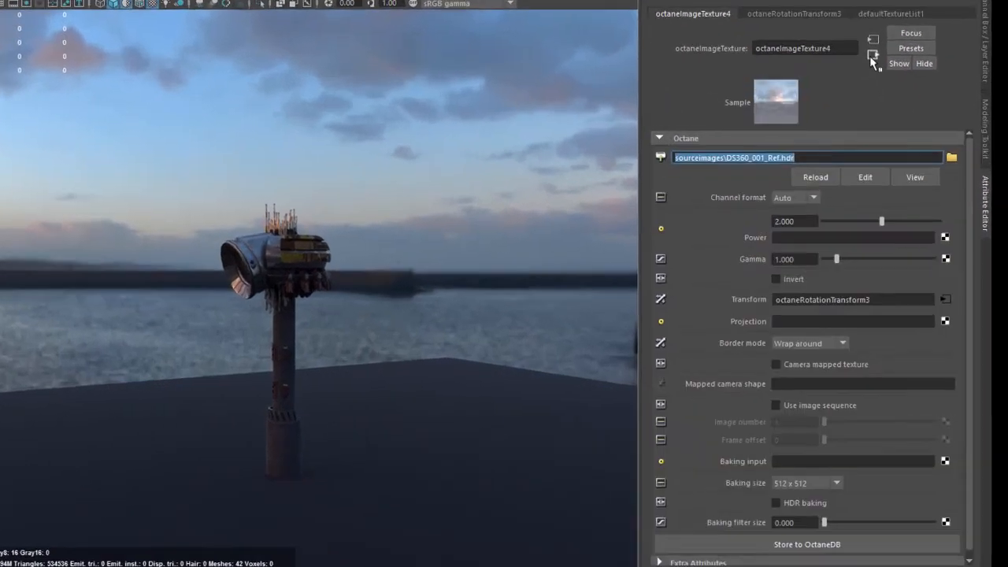
{"action": "right_click", "coordinate": [591, 260]}
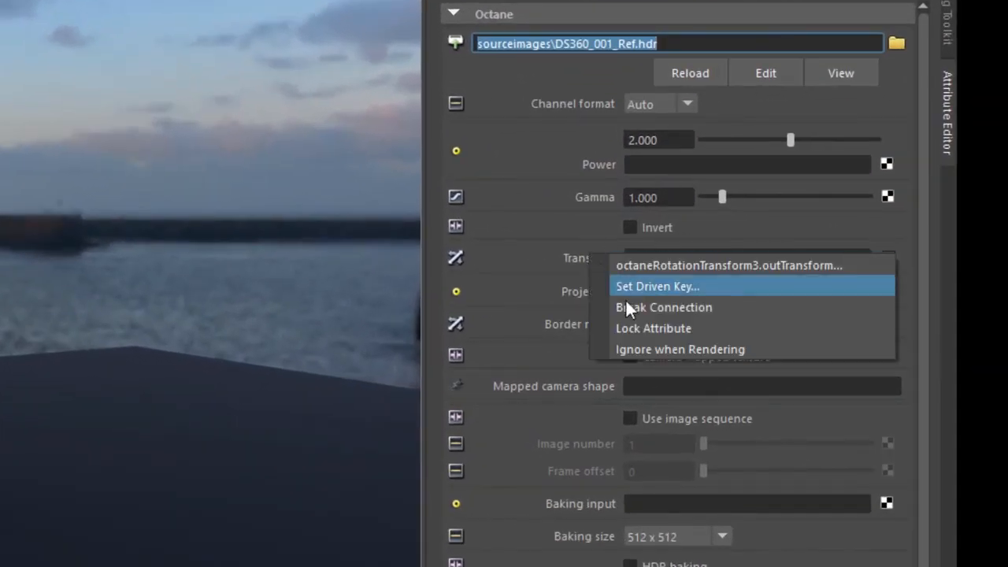
{"action": "left_click", "coordinate": [631, 308]}
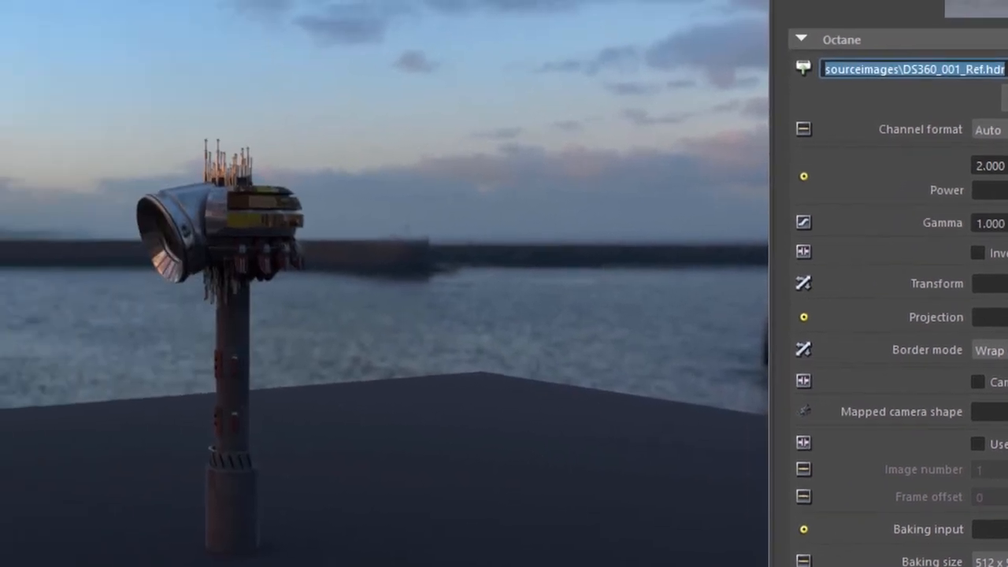
Assign an Octane Spherical Projection to the HDR image texture's Projection and connect an Octane Rotation Transform to the projection's Transform
{"action": "left_click", "coordinate": [886, 291]}
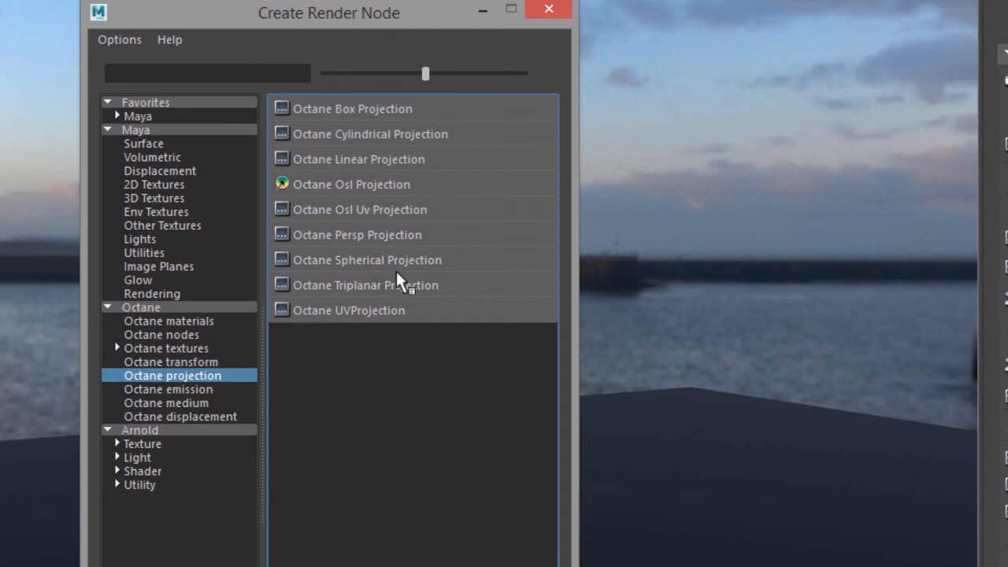
{"action": "left_click", "coordinate": [416, 262]}
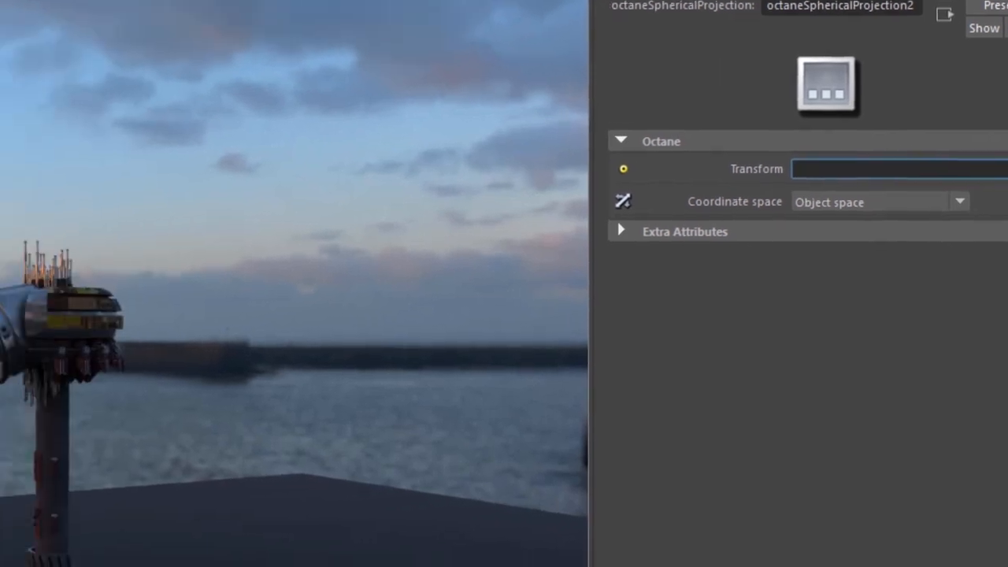
{"action": "left_click", "coordinate": [898, 188]}
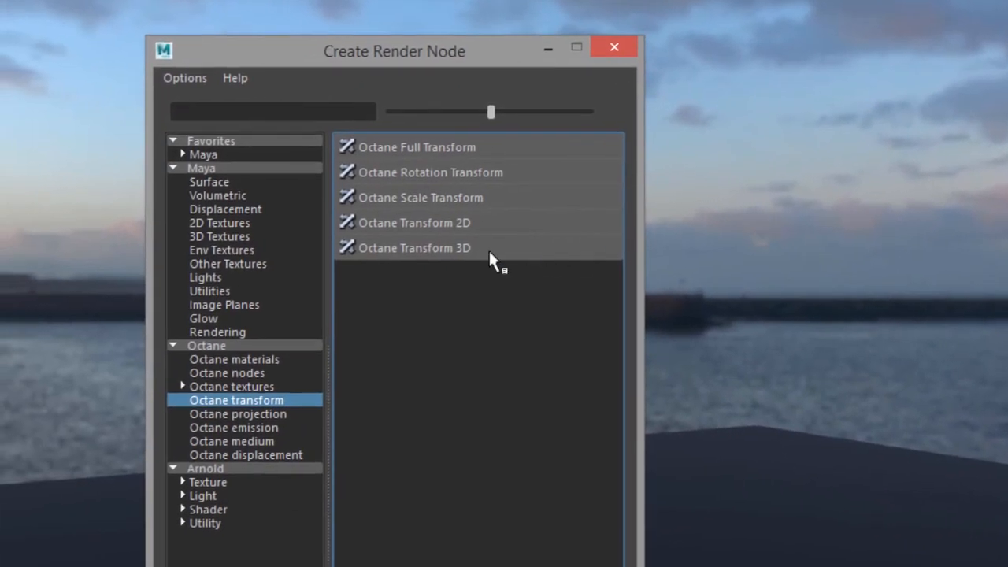
{"action": "left_click", "coordinate": [482, 173]}
Try 20, 50 and 90 as the second rotation value of the spherical projection's rotation transform
{"action": "left_click", "coordinate": [889, 226]}
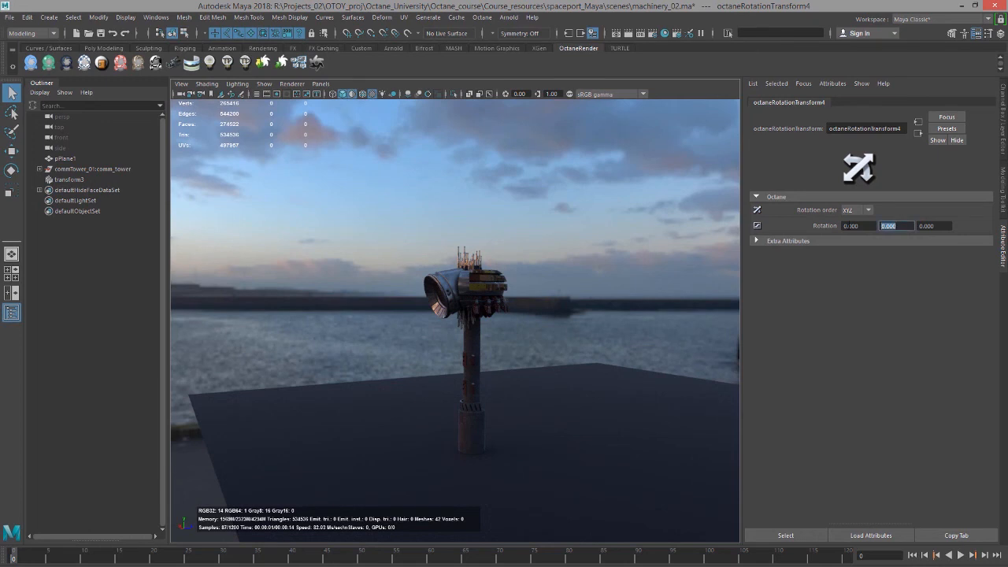
{"action": "type", "text": "20"}
{"action": "key", "text": "Return"}
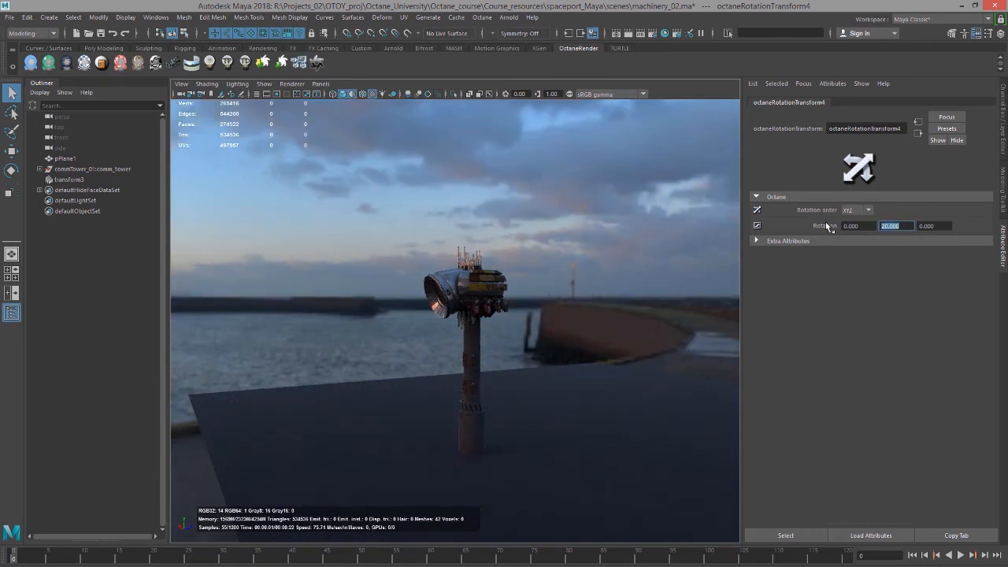
{"action": "type", "text": "50"}
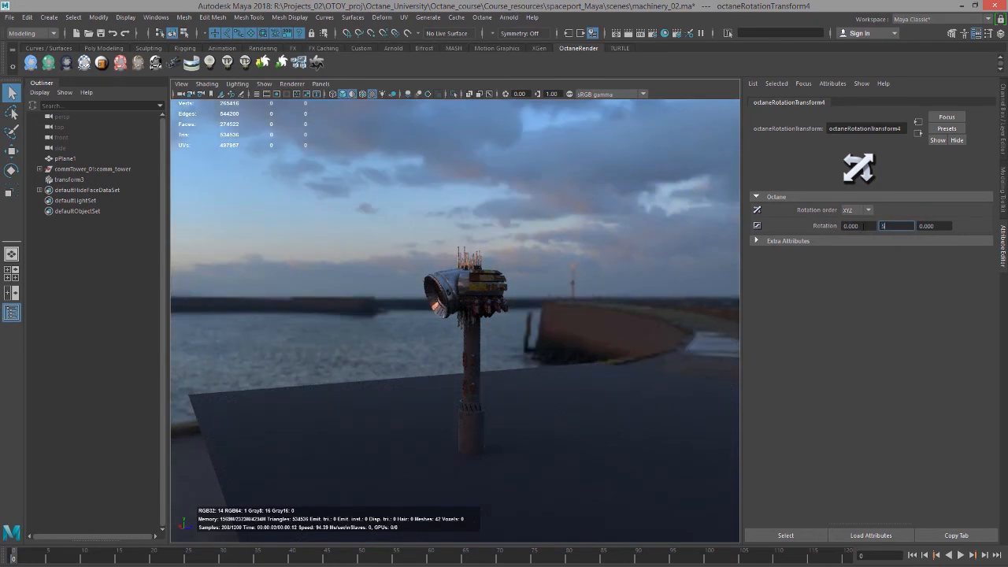
{"action": "key", "text": "Return"}
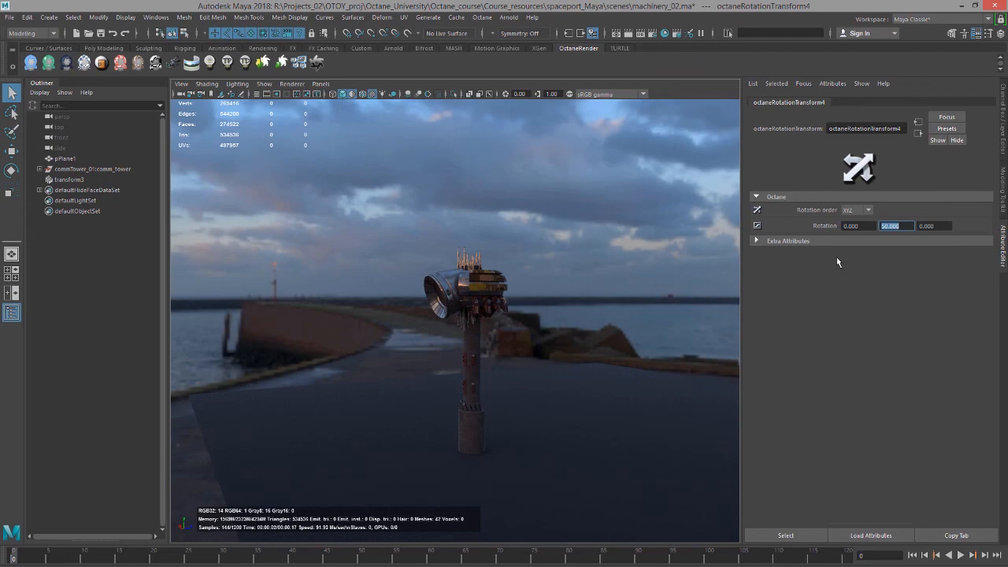
{"action": "type", "text": "90"}
{"action": "key", "text": "Return"}
{"action": "left_click_drag", "start_coordinate": [342, 301], "coordinate": [418, 252], "text": "alt"}
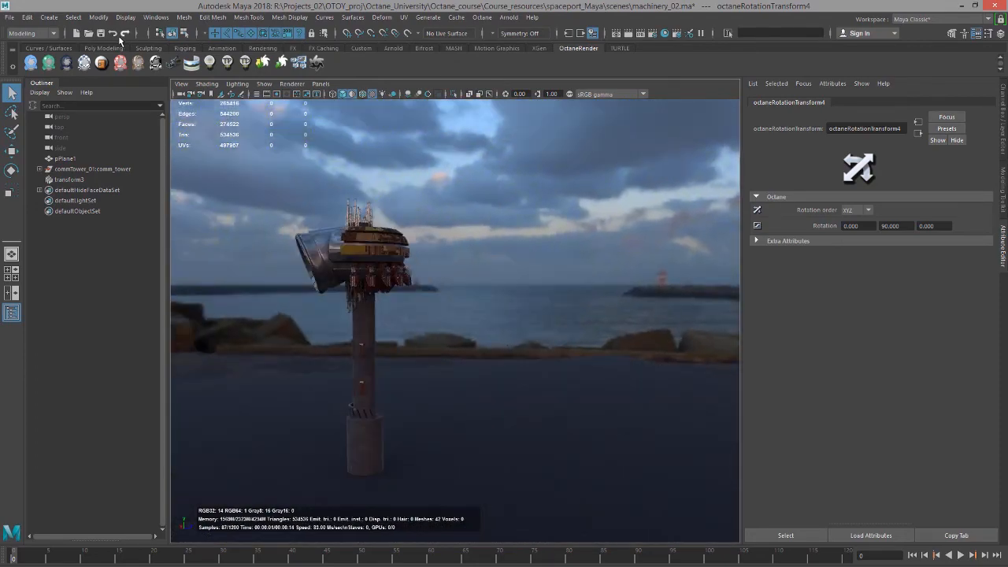
Create a locator and rename it env_rotate
{"action": "left_click", "coordinate": [49, 17]}
{"action": "mouse_move", "coordinate": [88, 80]}
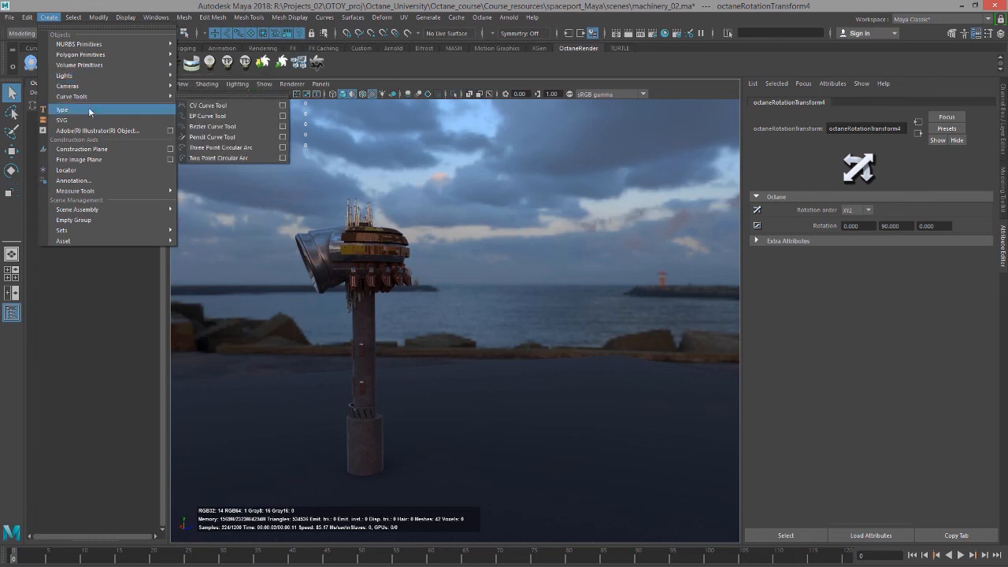
{"action": "left_click", "coordinate": [97, 170]}
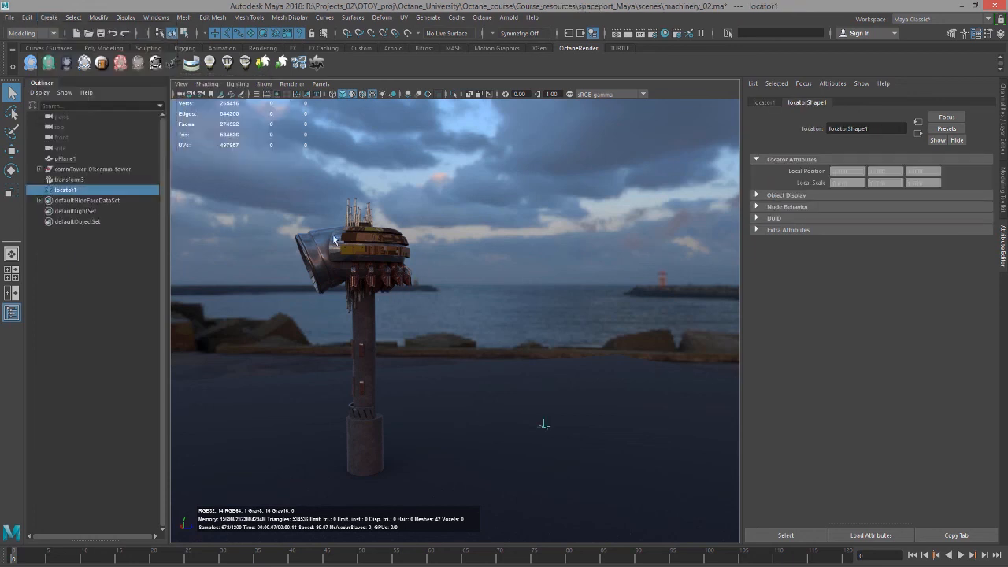
{"action": "left_click", "coordinate": [768, 103]}
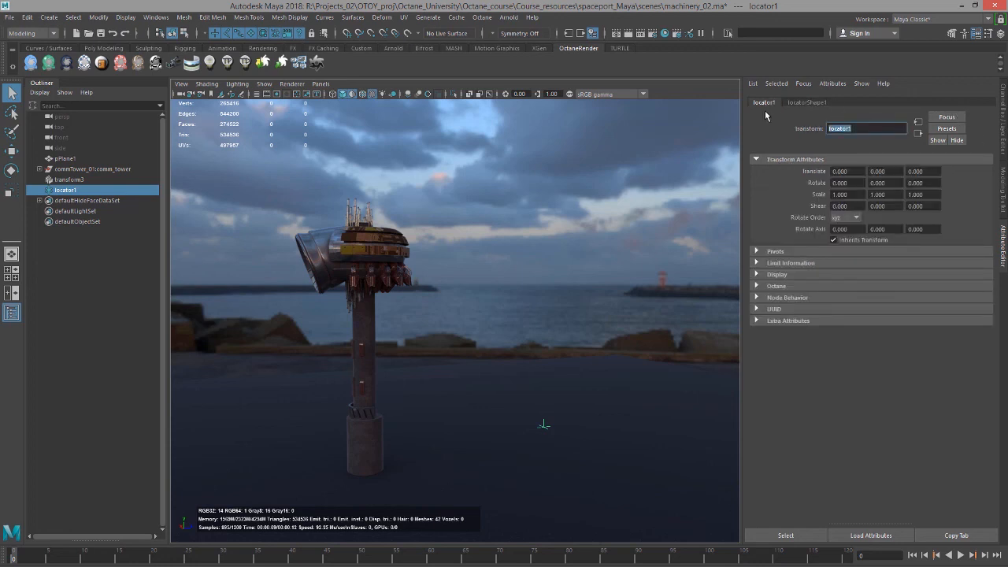
{"action": "type", "text": "env_rotate"}
{"action": "key", "text": "Return"}
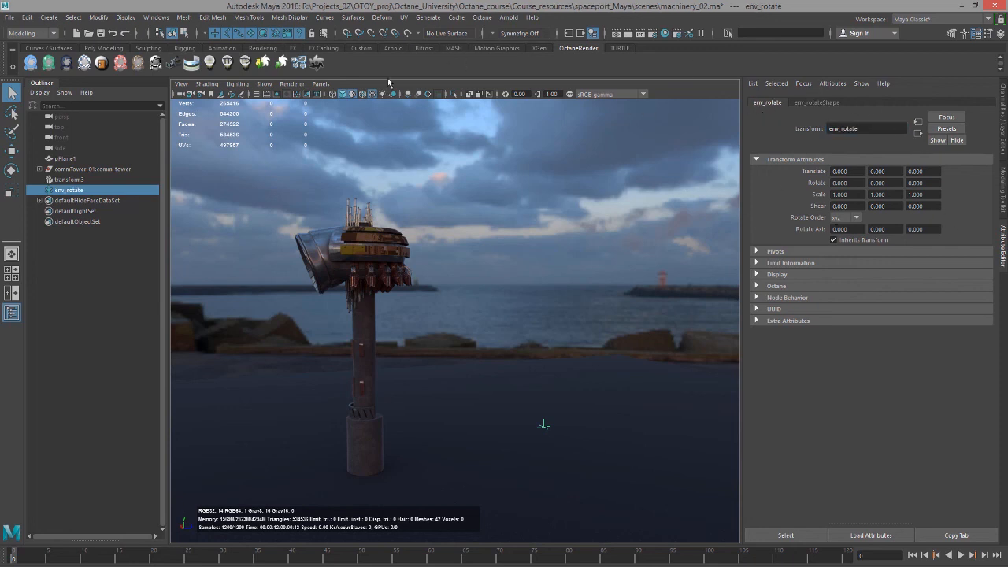
Open the Connection Editor with the env_rotate locator loaded as the output node
{"action": "left_click", "coordinate": [156, 16]}
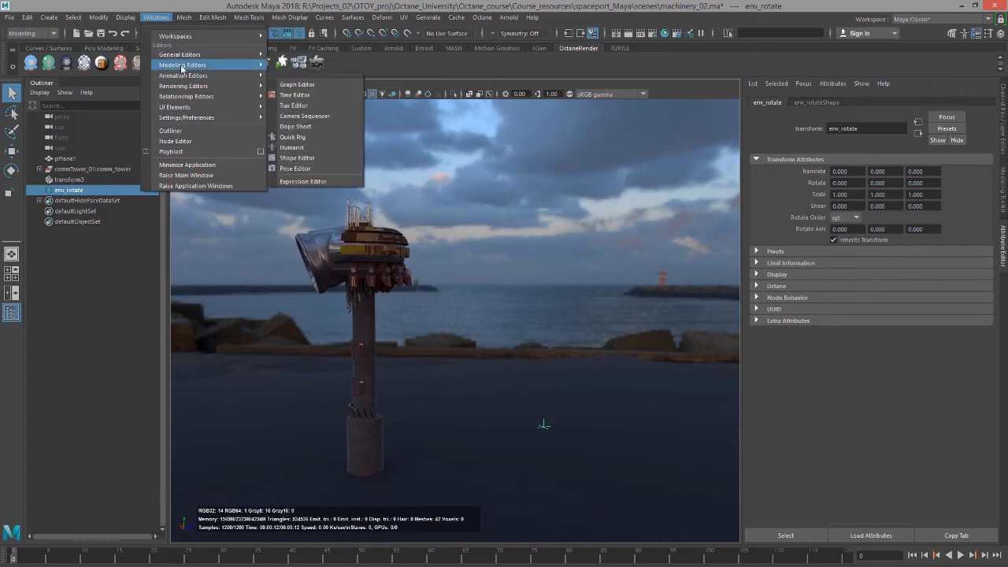
{"action": "mouse_move", "coordinate": [182, 67]}
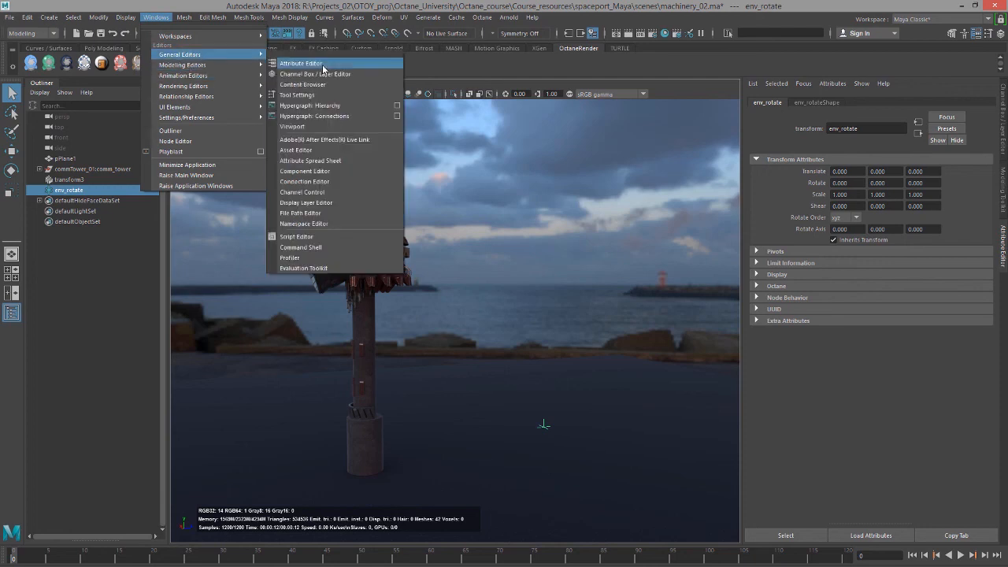
{"action": "left_click", "coordinate": [321, 181]}
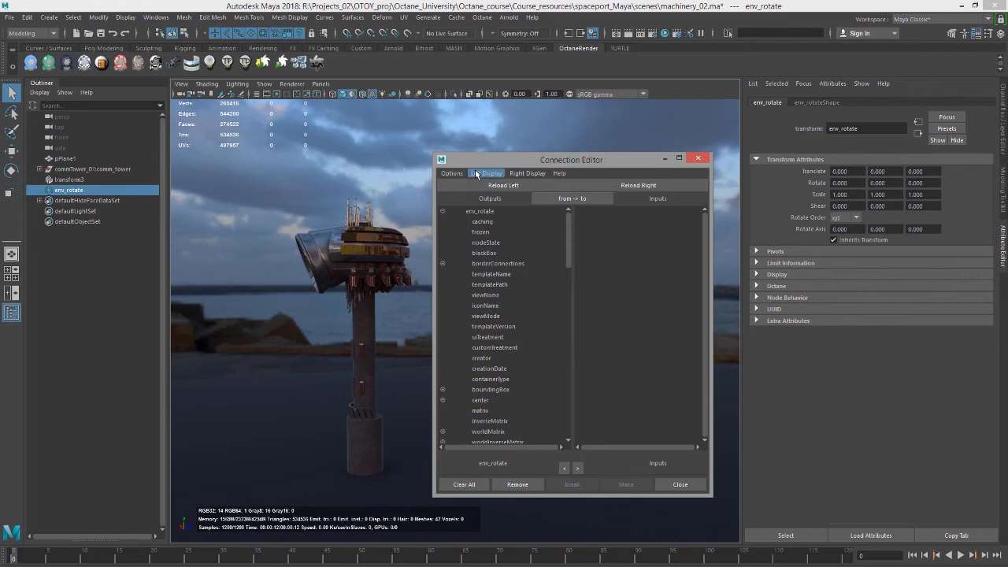
{"action": "left_click_drag", "start_coordinate": [489, 161], "coordinate": [593, 166]}
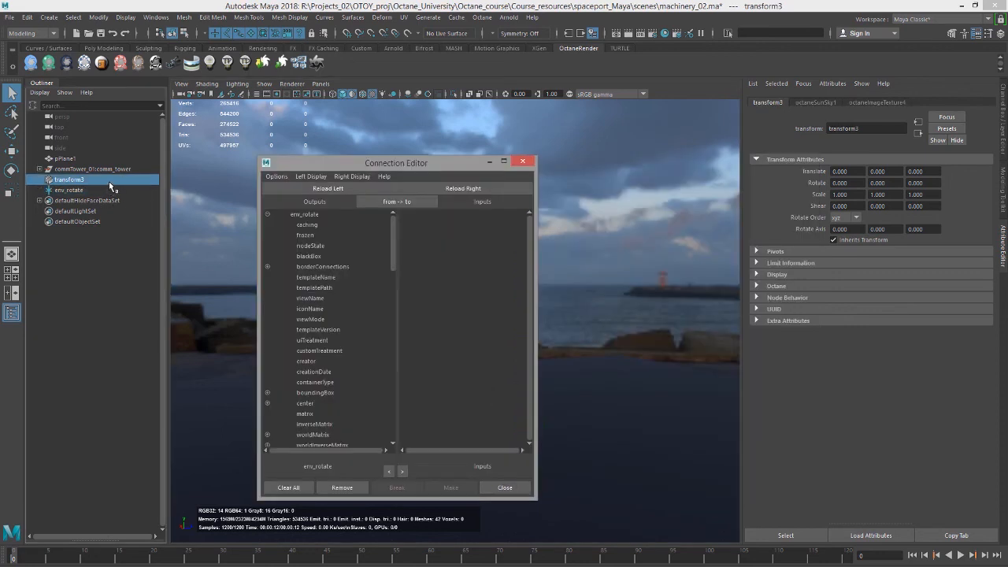
Select the rotation transform behind the HDR texture's spherical projection and load it as the Connection Editor's input node
{"action": "left_click", "coordinate": [878, 103]}
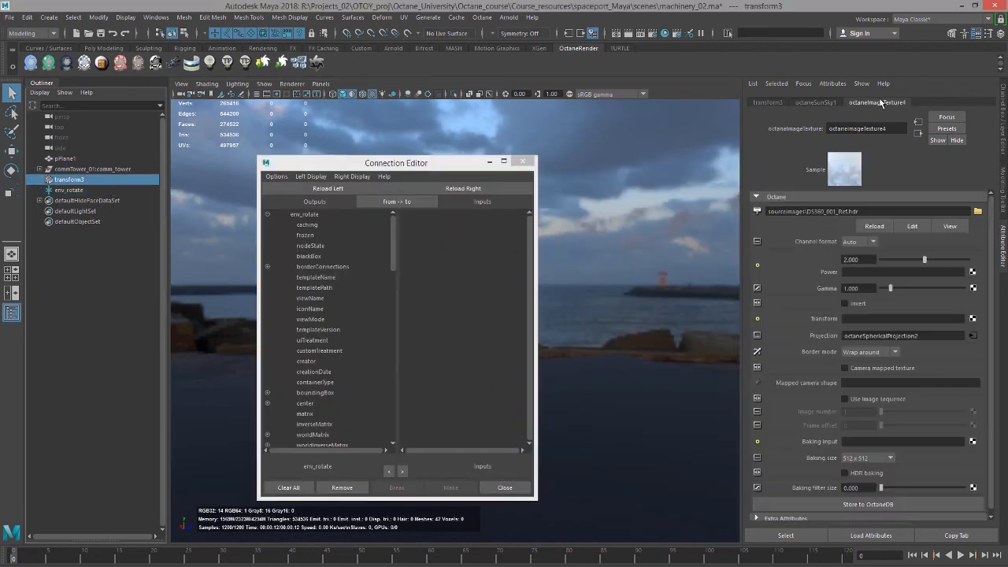
{"action": "left_click_drag", "start_coordinate": [474, 164], "coordinate": [563, 143]}
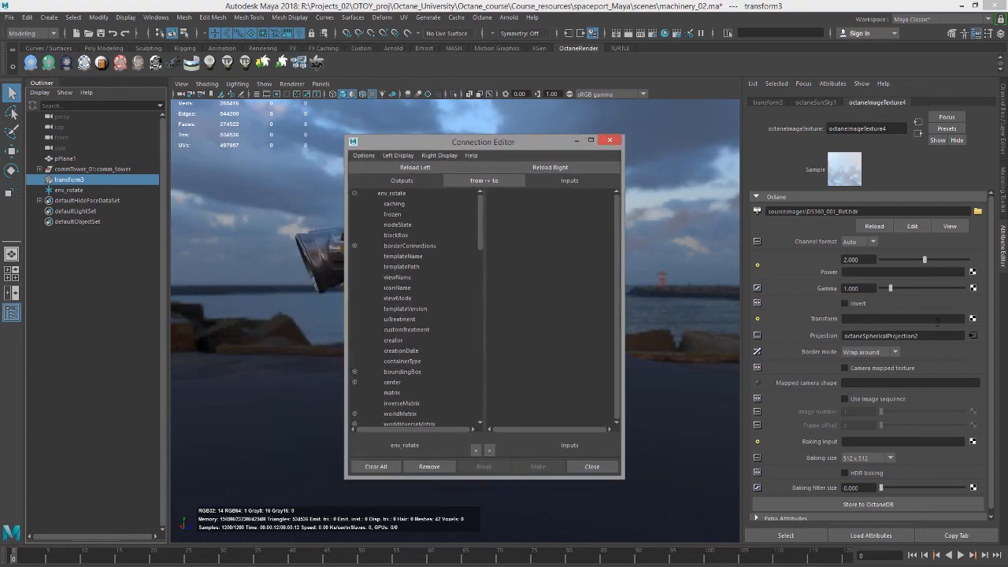
{"action": "left_click", "coordinate": [974, 335]}
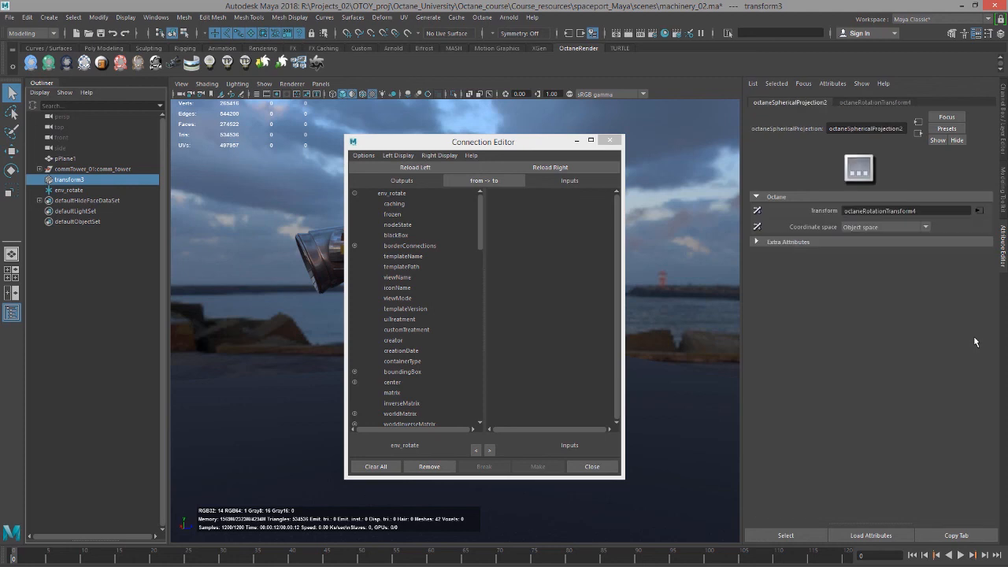
{"action": "left_click", "coordinate": [977, 211]}
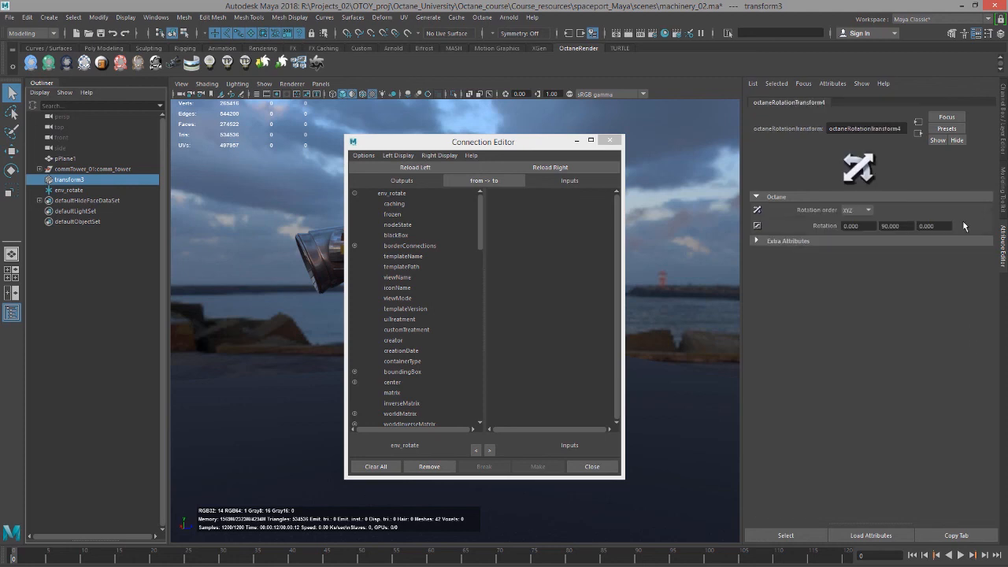
{"action": "left_click", "coordinate": [790, 536]}
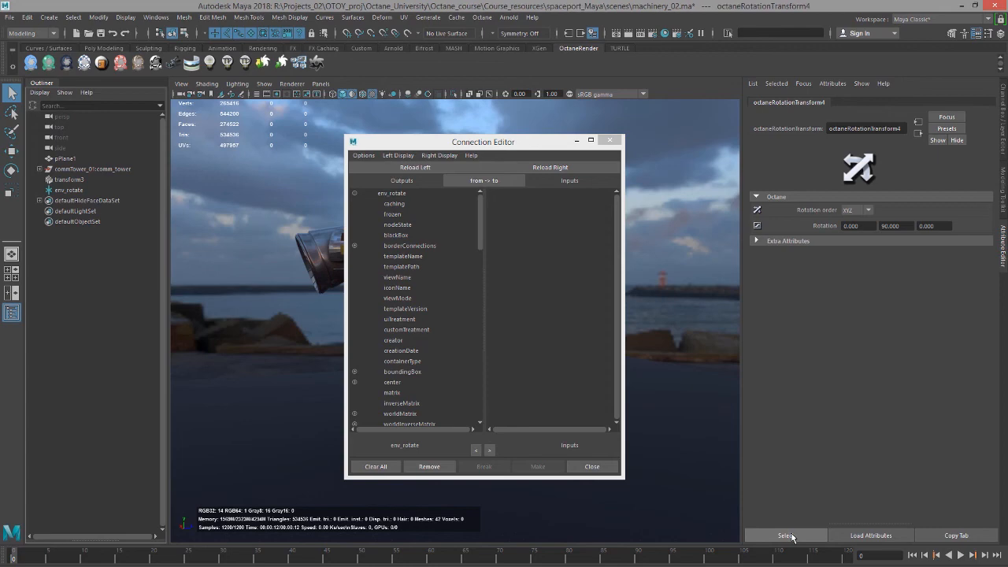
{"action": "left_click", "coordinate": [563, 168]}
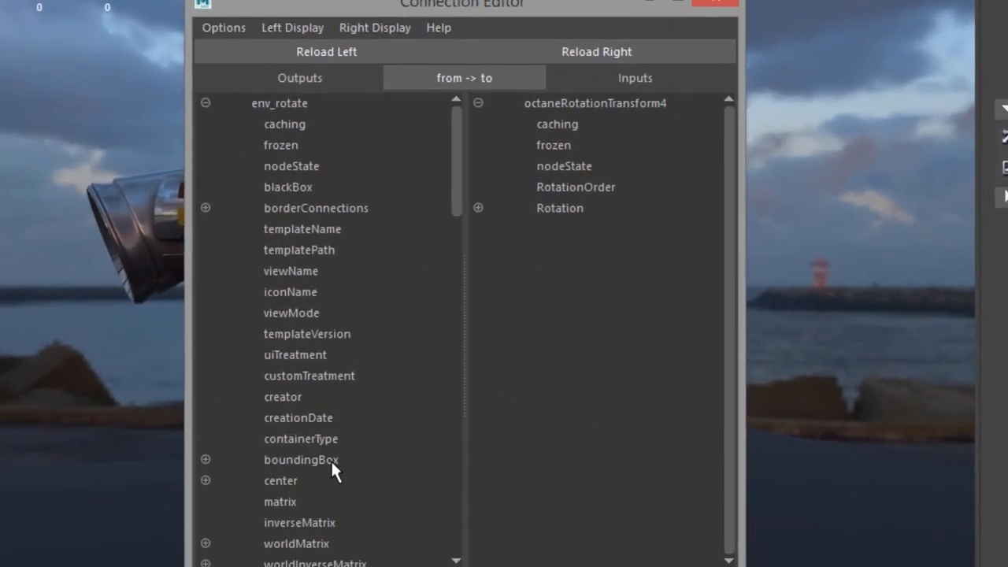
Connect env_rotate's rotateY output to the RotationY input of the Octane rotation transform
{"action": "scroll", "coordinate": [281, 250], "scroll_direction": "down", "scroll_amount": 20}
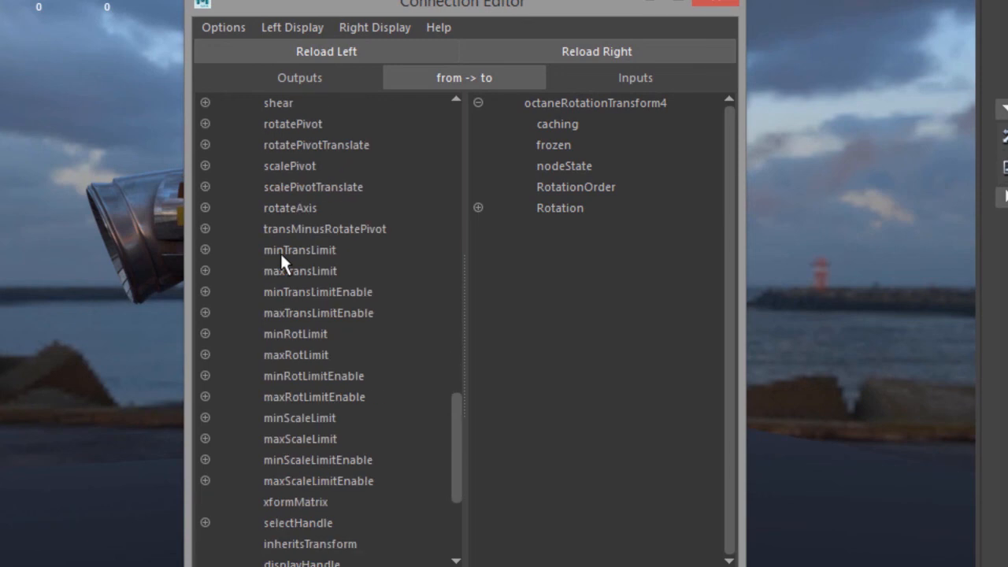
{"action": "scroll", "coordinate": [285, 267], "scroll_direction": "up", "scroll_amount": 20}
{"action": "scroll", "coordinate": [285, 277], "scroll_direction": "up", "scroll_amount": 1}
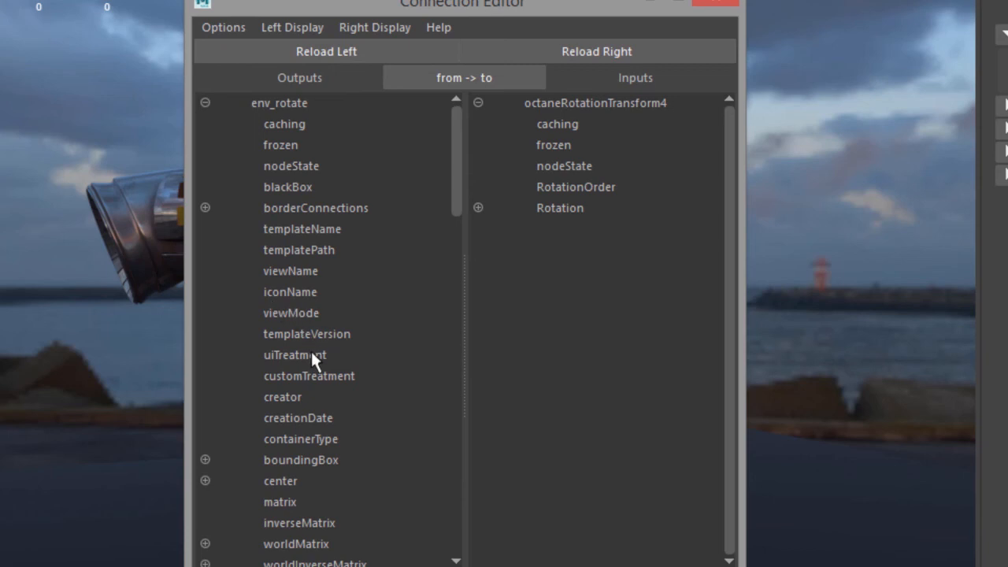
{"action": "scroll", "coordinate": [311, 356], "scroll_direction": "down", "scroll_amount": 8}
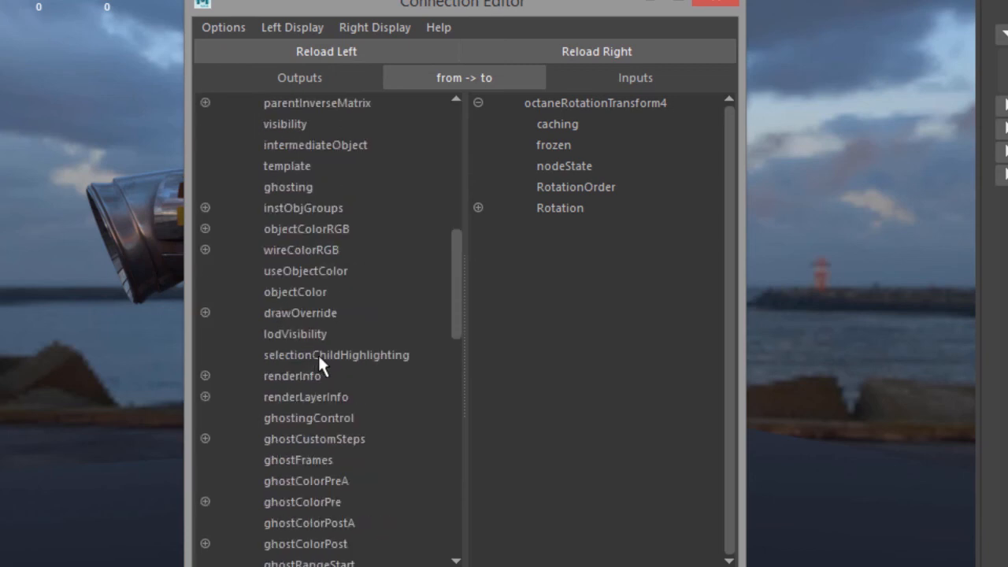
{"action": "scroll", "coordinate": [319, 358], "scroll_direction": "down", "scroll_amount": 8}
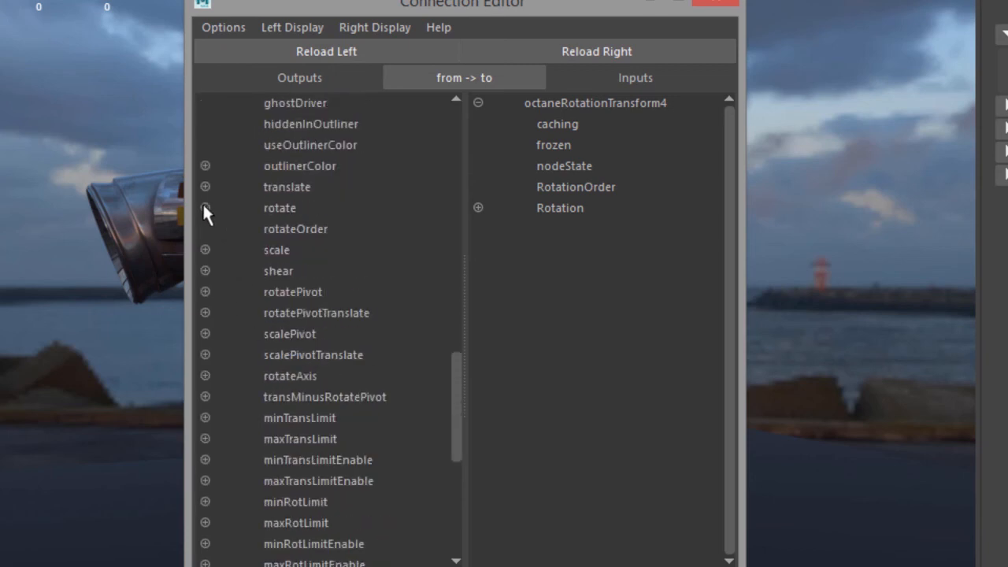
{"action": "left_click", "coordinate": [205, 208]}
{"action": "left_click", "coordinate": [301, 249]}
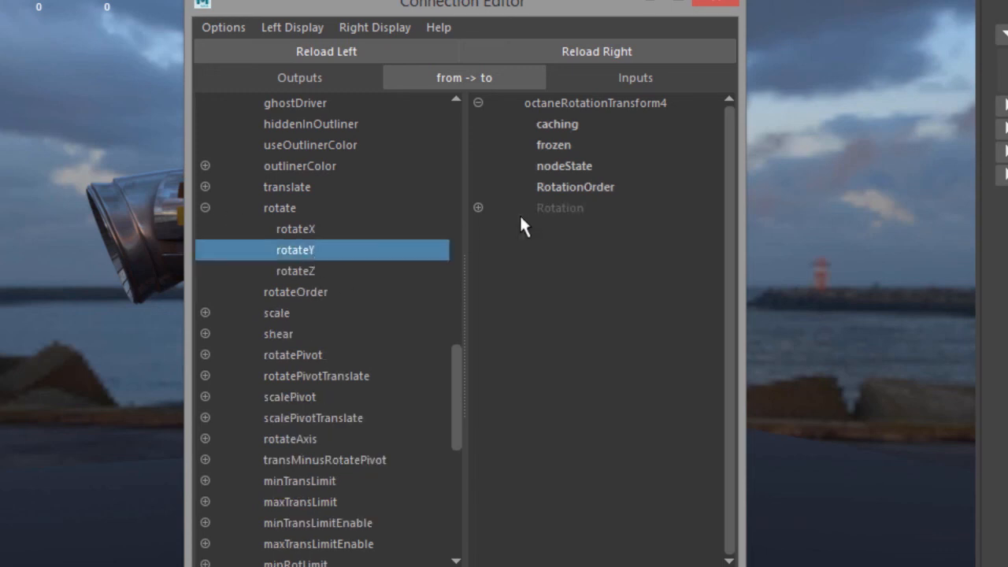
{"action": "left_click", "coordinate": [477, 208]}
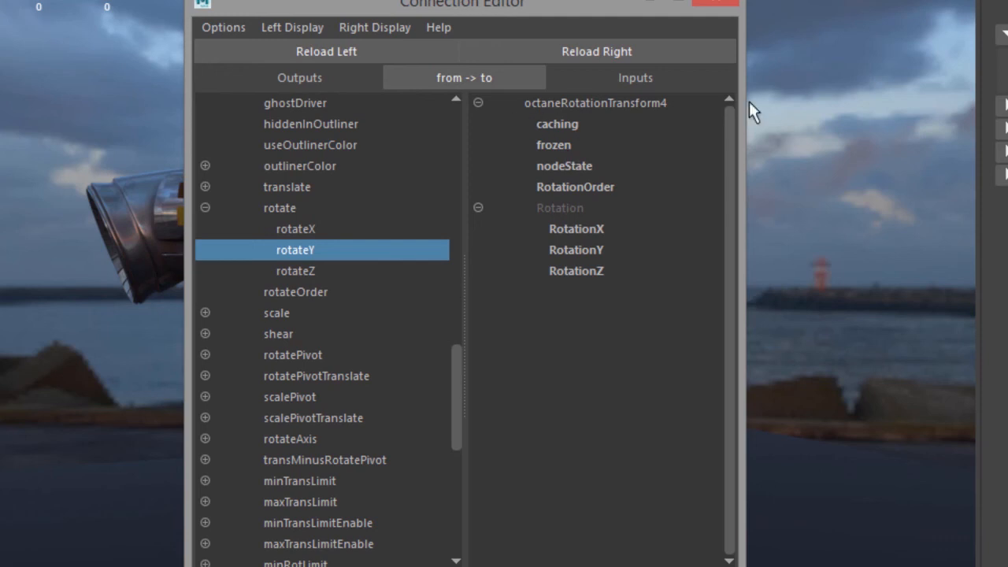
{"action": "left_click", "coordinate": [589, 249]}
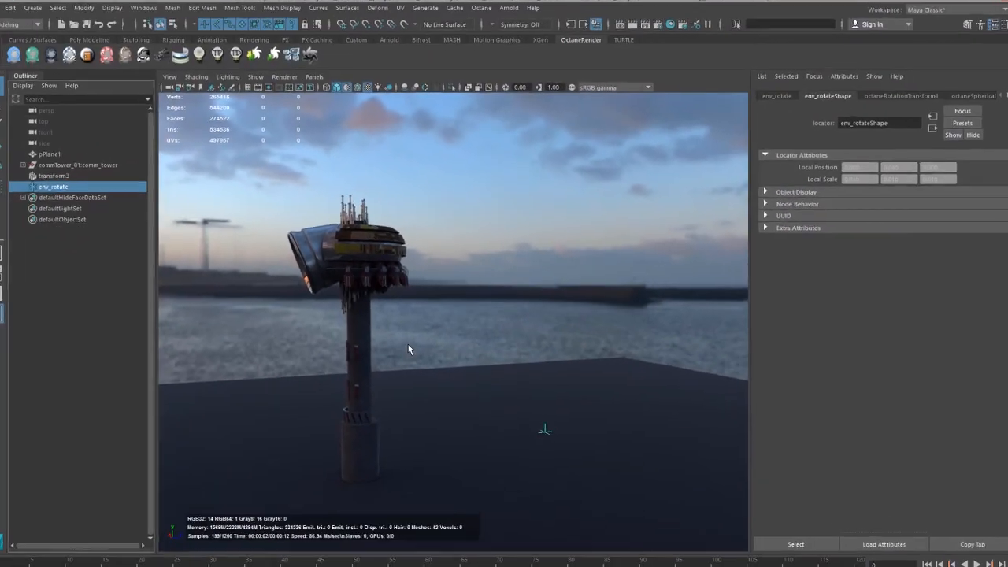
Rotate the env_rotate locator around its Y axis to turn the HDR environment behind the comm tower
{"action": "left_click", "coordinate": [11, 171]}
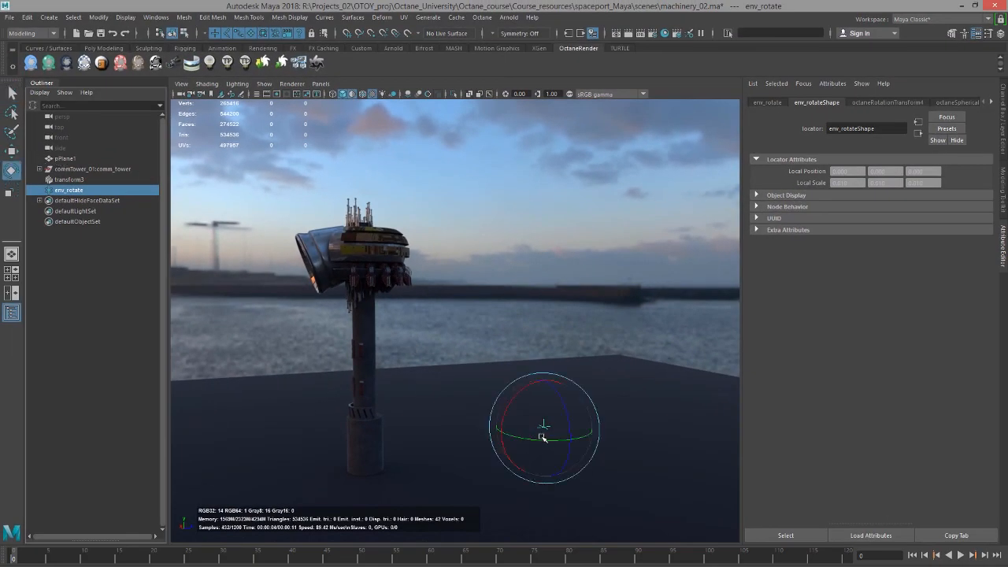
{"action": "left_click_drag", "start_coordinate": [542, 434], "coordinate": [642, 426]}
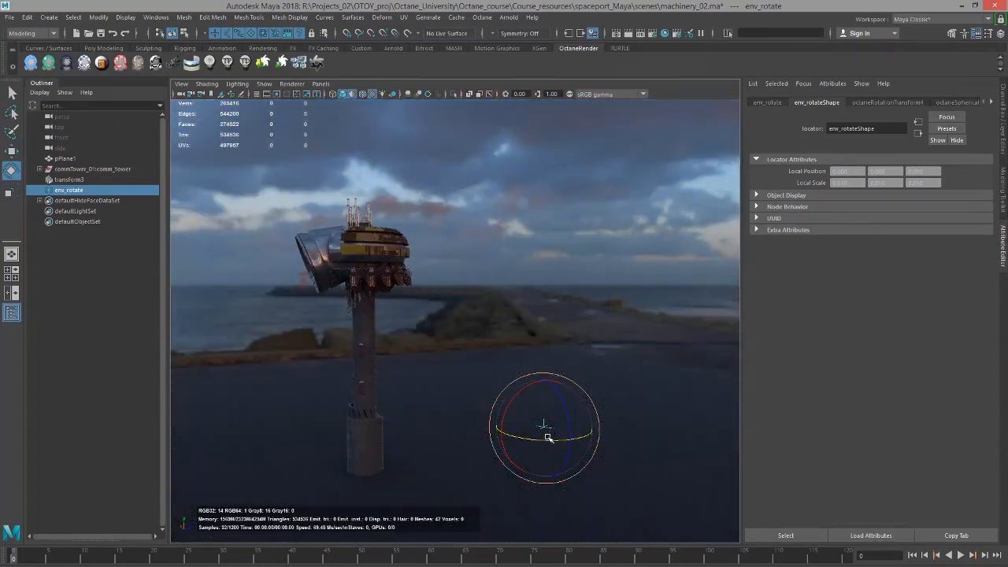
{"action": "left_click_drag", "start_coordinate": [556, 439], "coordinate": [449, 317]}
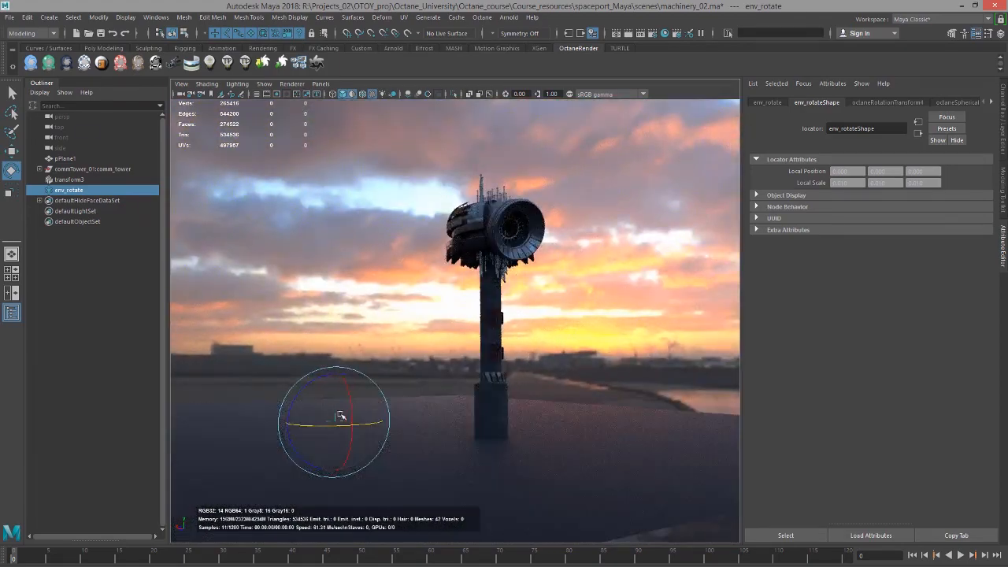
{"action": "left_click_drag", "start_coordinate": [362, 425], "coordinate": [465, 352]}
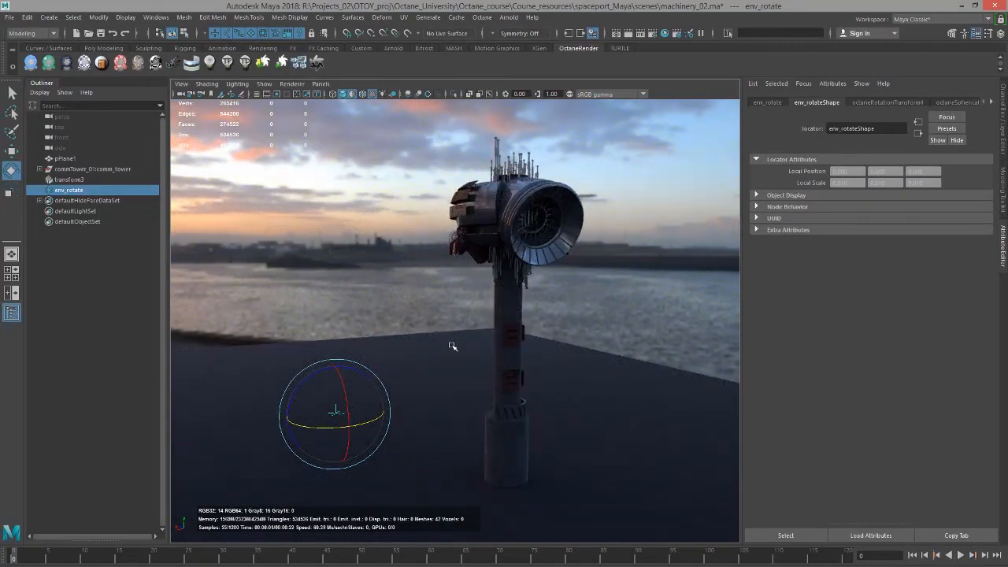